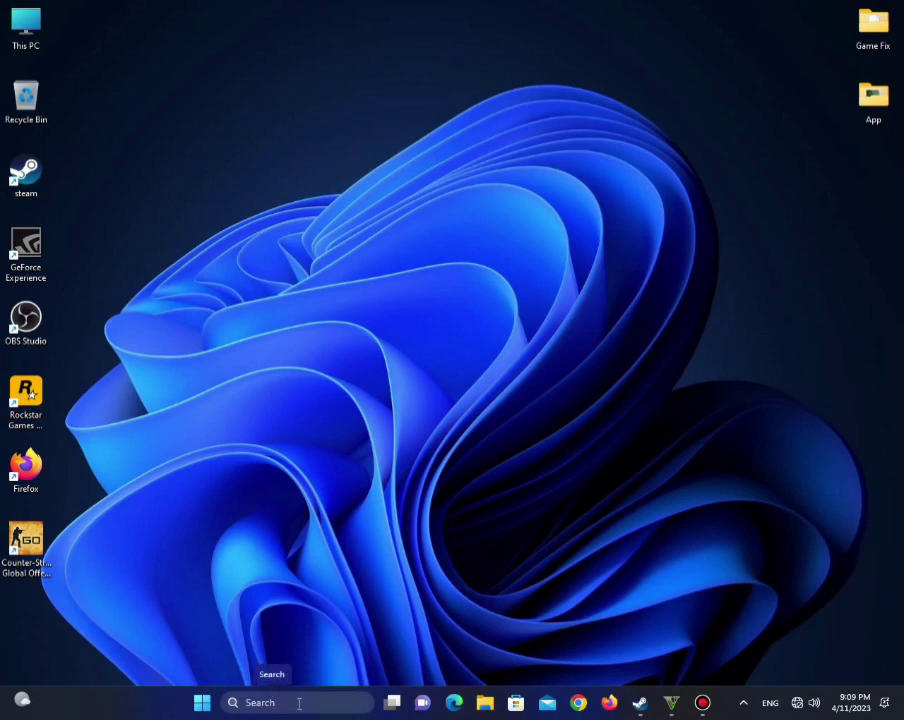
# Add GTA5.exe to the app list in Windows Graphics settings.
pyautogui.click(261, 701)
pyautogui.write('graphics settings')
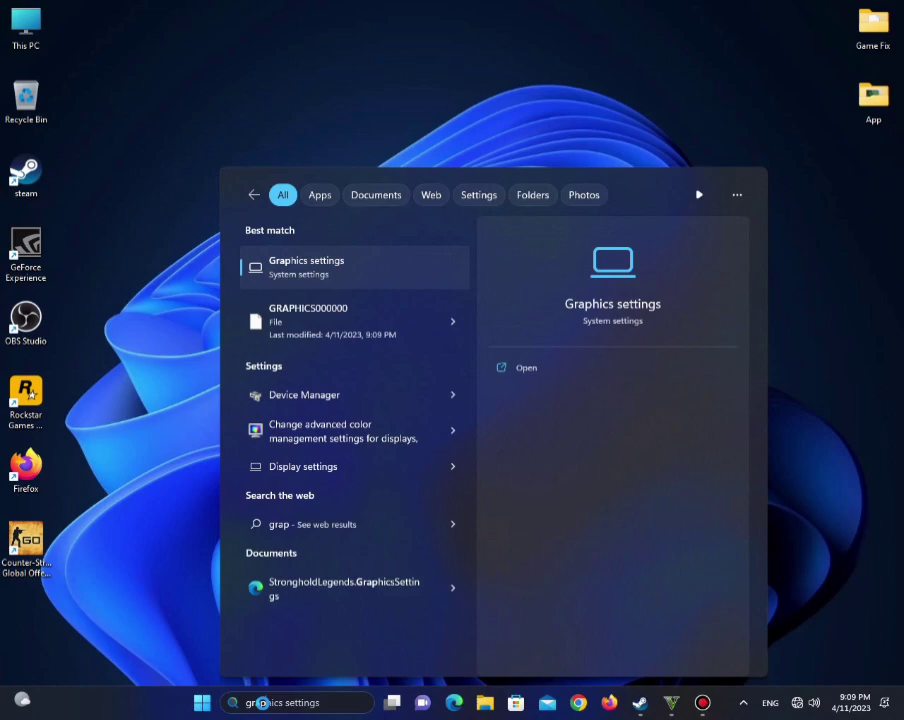
pyautogui.click(320, 266)
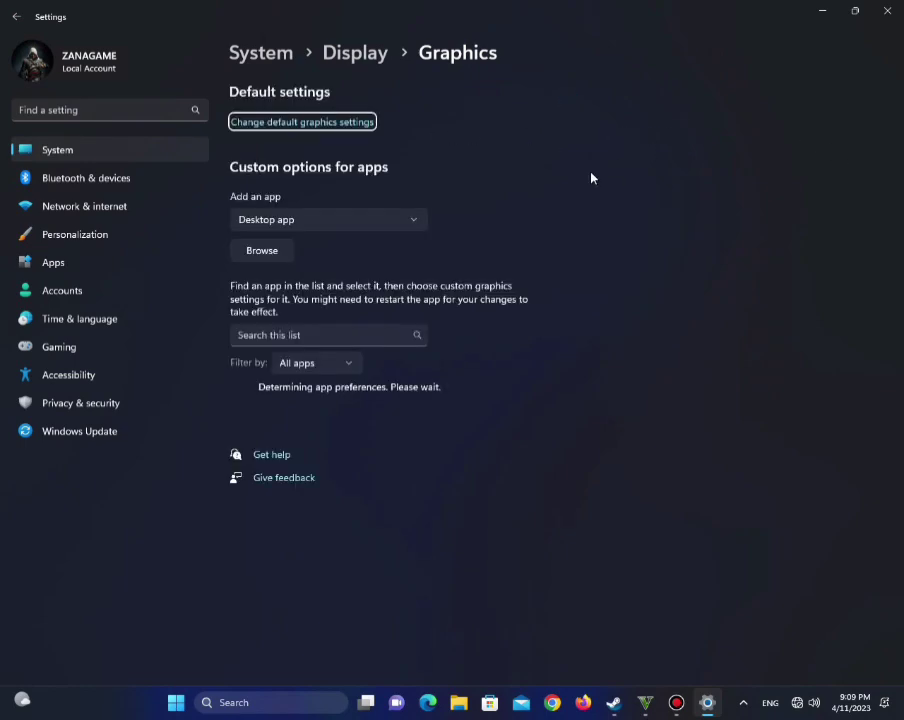
pyautogui.click(270, 255)
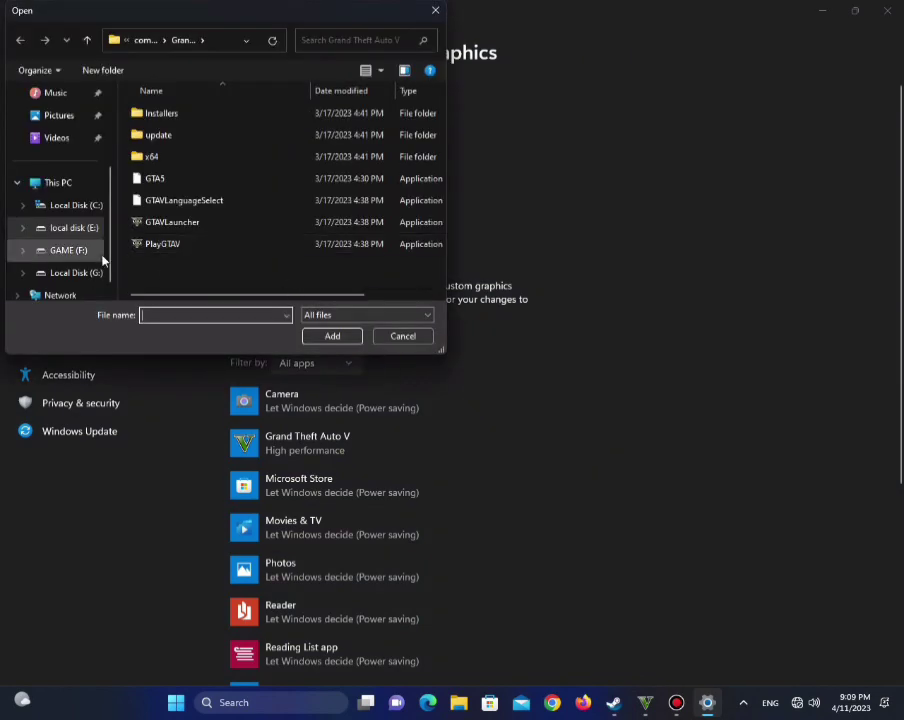
pyautogui.doubleClick(160, 179)
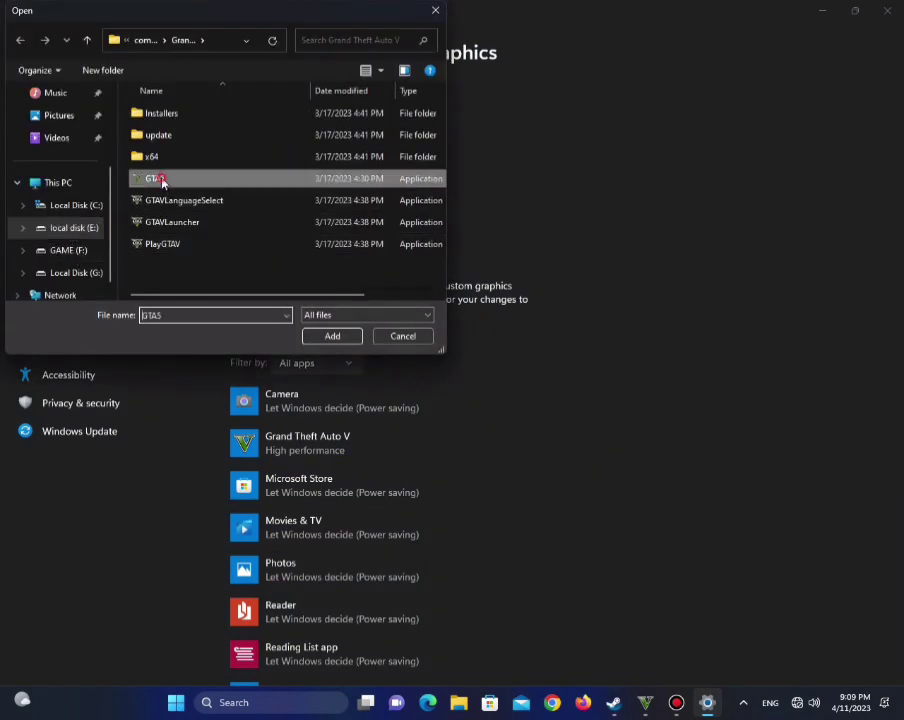
pyautogui.scroll(-5, 411, 290)
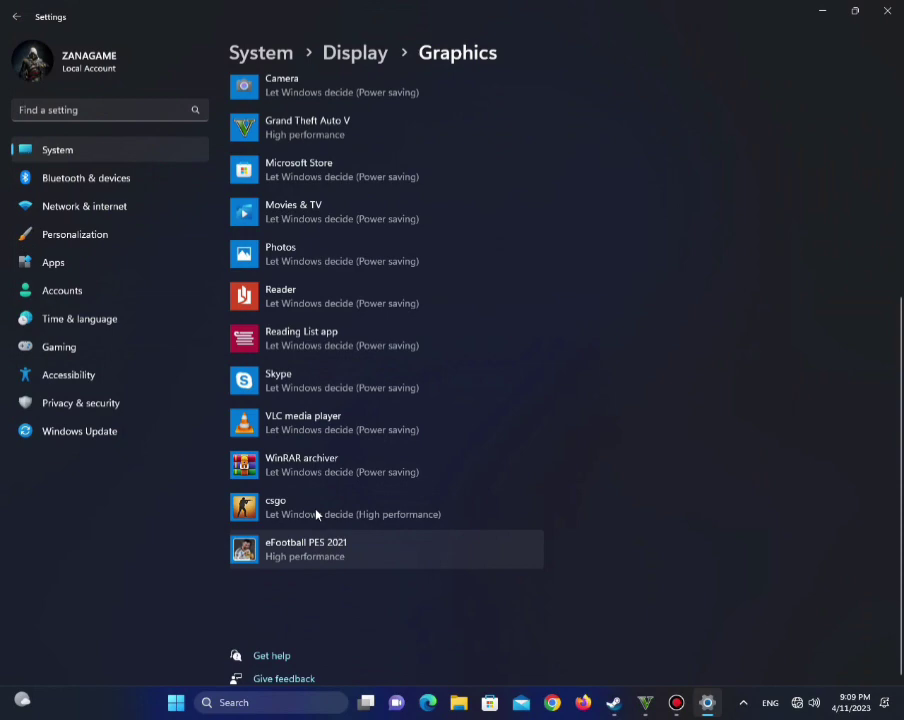
# Set Grand Theft Auto V's graphics preference to High performance, save it, and close Settings.
pyautogui.click(290, 126)
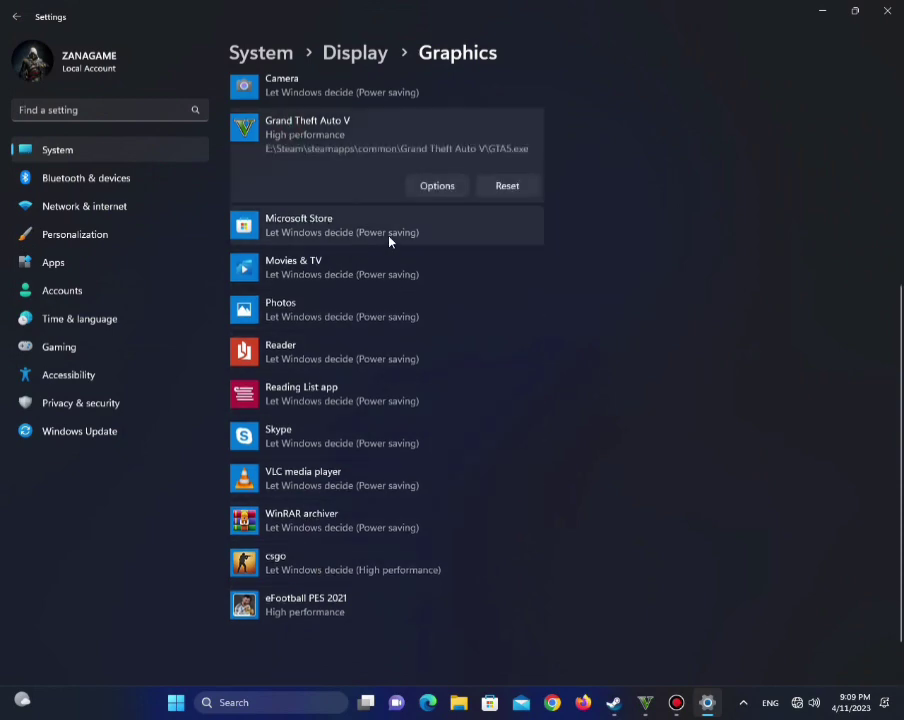
pyautogui.click(440, 186)
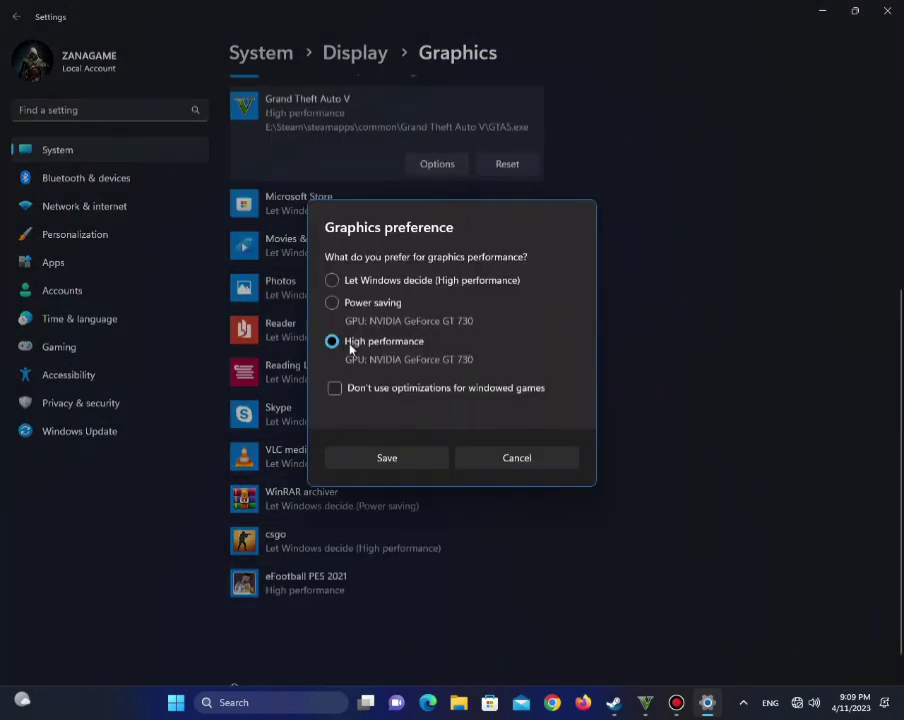
pyautogui.click(414, 462)
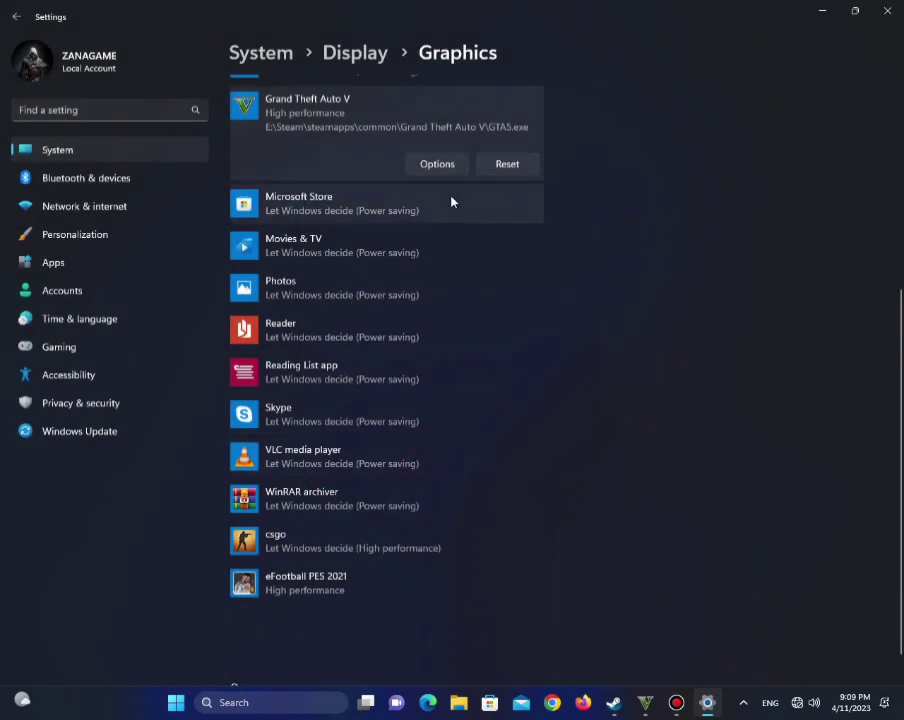
pyautogui.scroll(10, 624, 287)
pyautogui.click(887, 10)
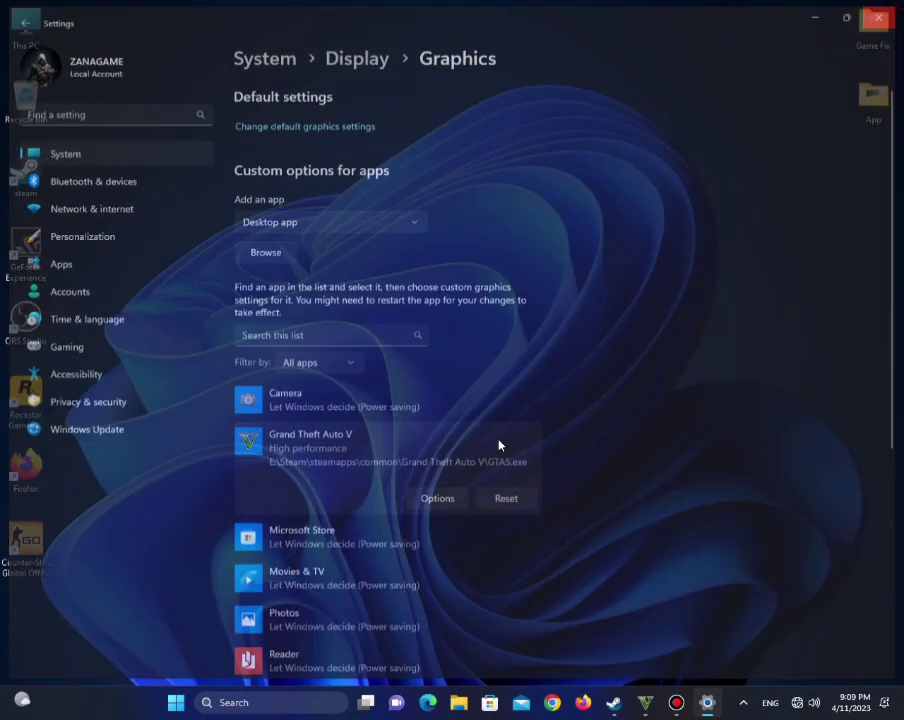
# Find Game Mode through a 'game mode' search, leave it switched On, and close Settings.
pyautogui.click(272, 701)
pyautogui.write('ga')
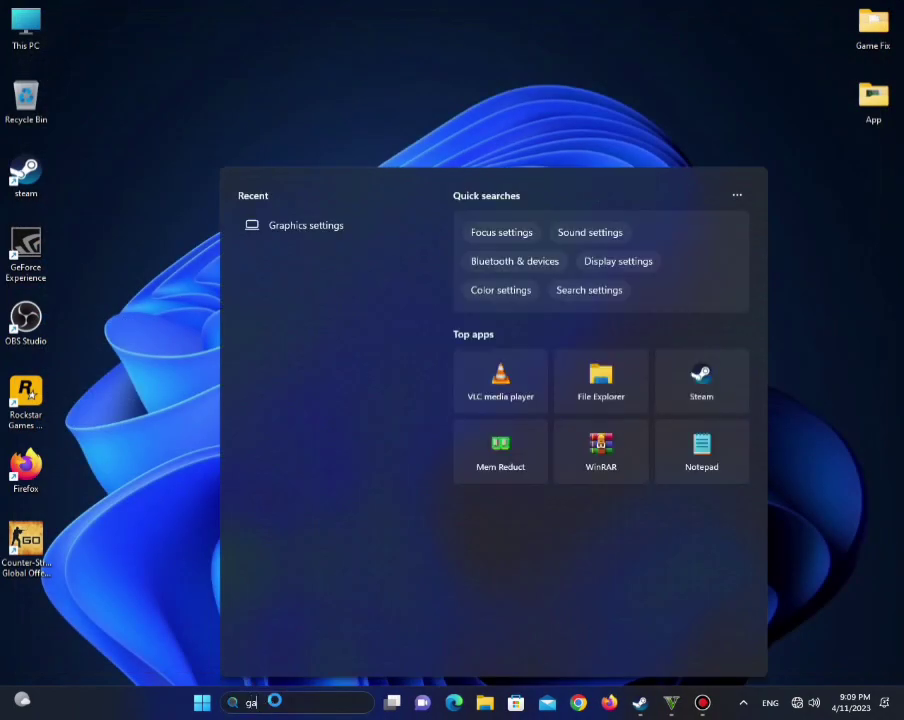
pyautogui.write('me')
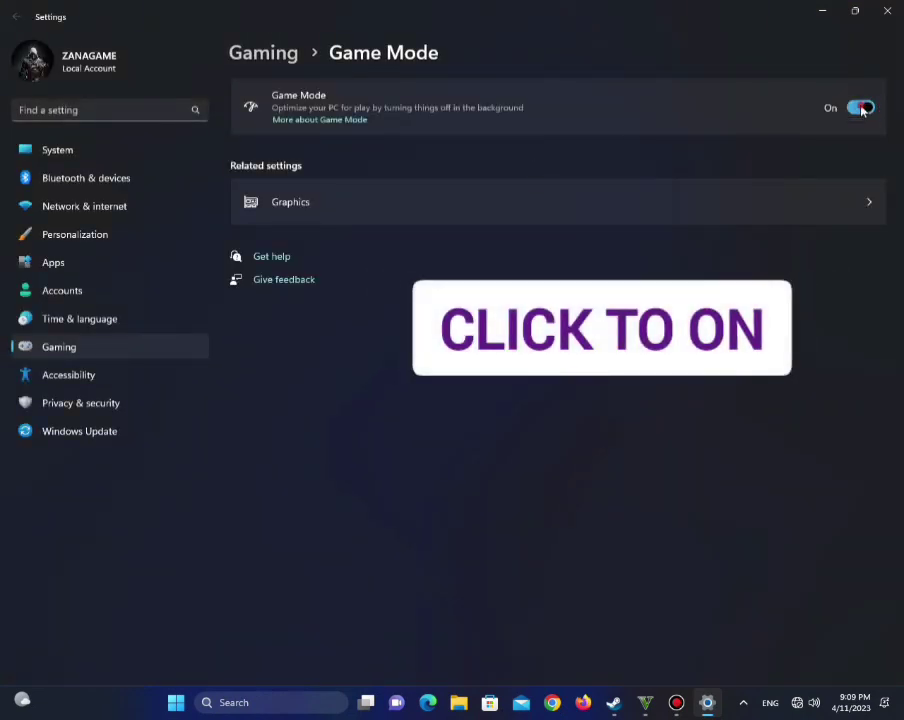
pyautogui.click(860, 108)
pyautogui.click(858, 107)
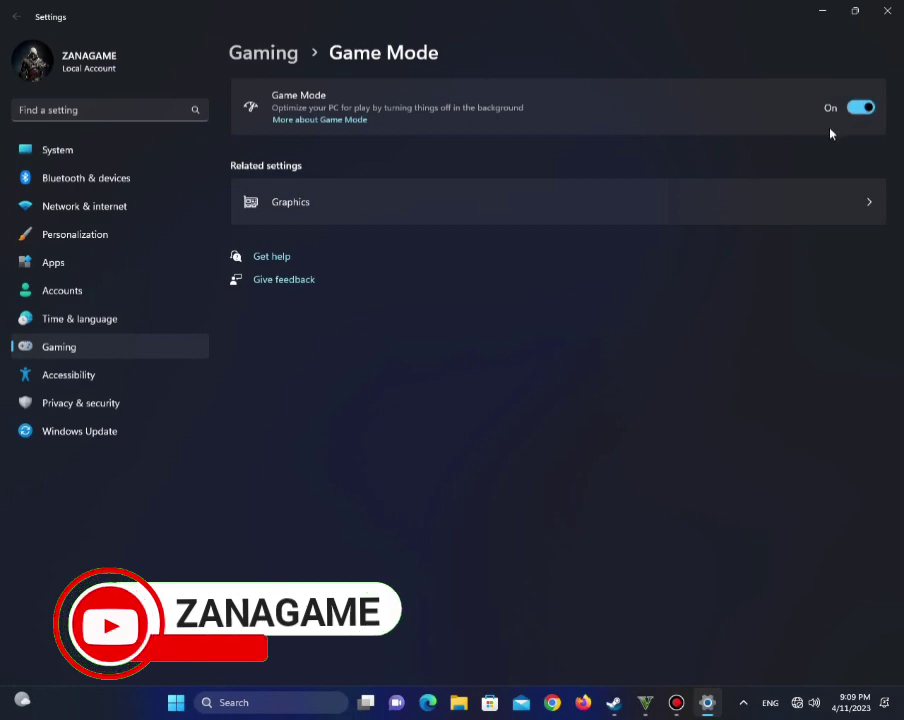
pyautogui.click(887, 10)
# Turn off the Xbox Game Bar controller-button option and close Settings.
pyautogui.click(258, 702)
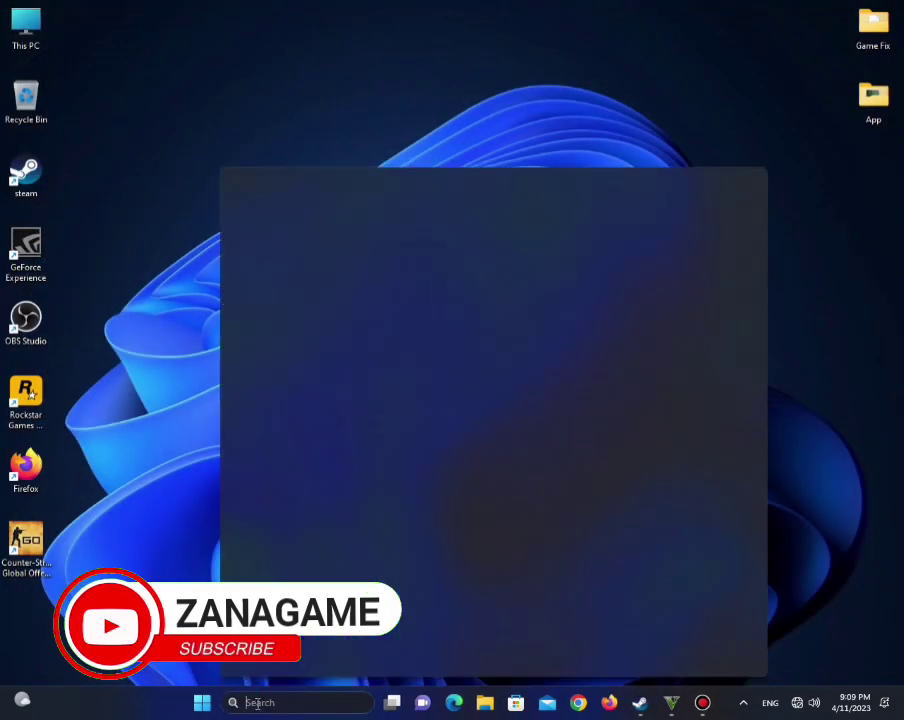
pyautogui.write('xbox')
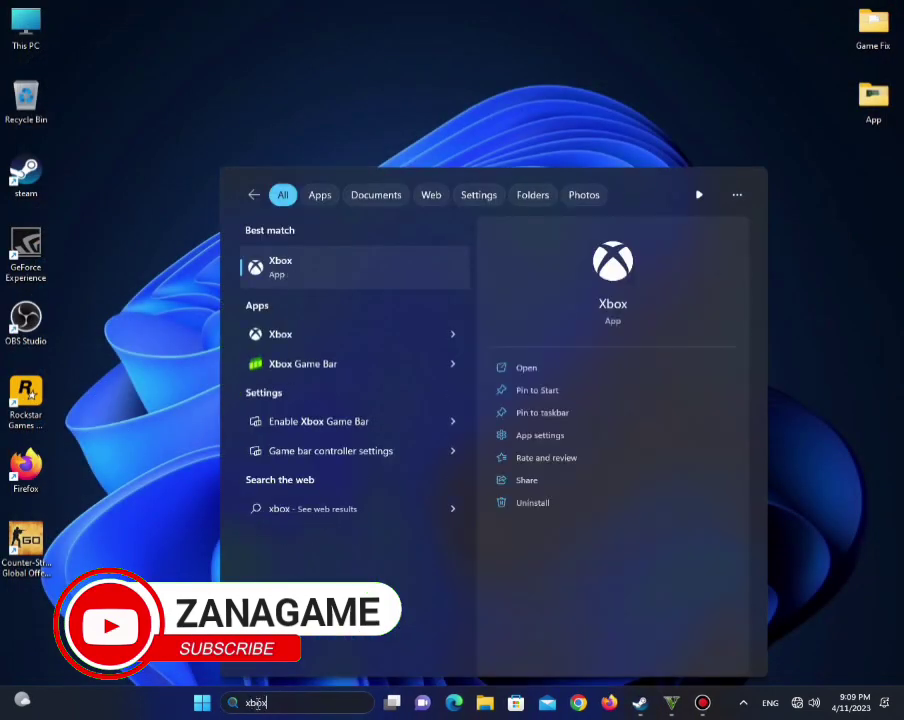
pyautogui.write(' game Bar')
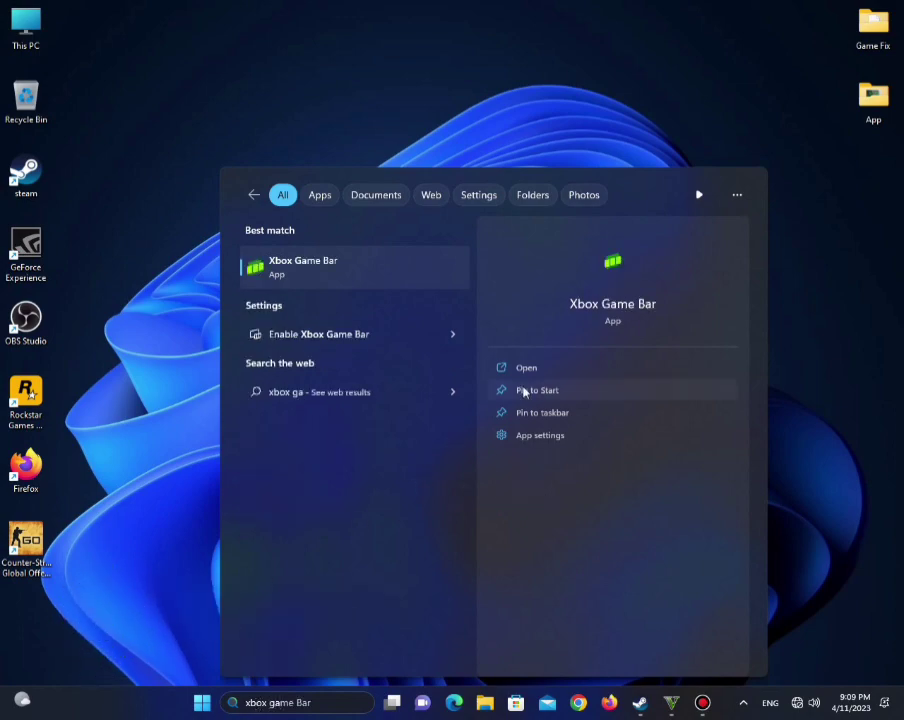
pyautogui.click(375, 342)
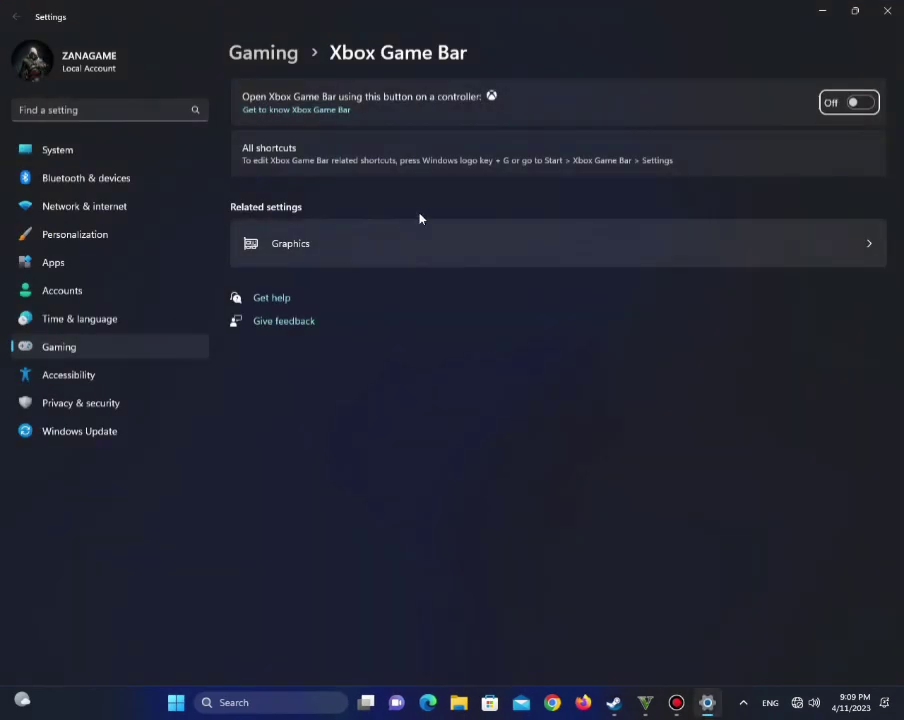
pyautogui.click(856, 102)
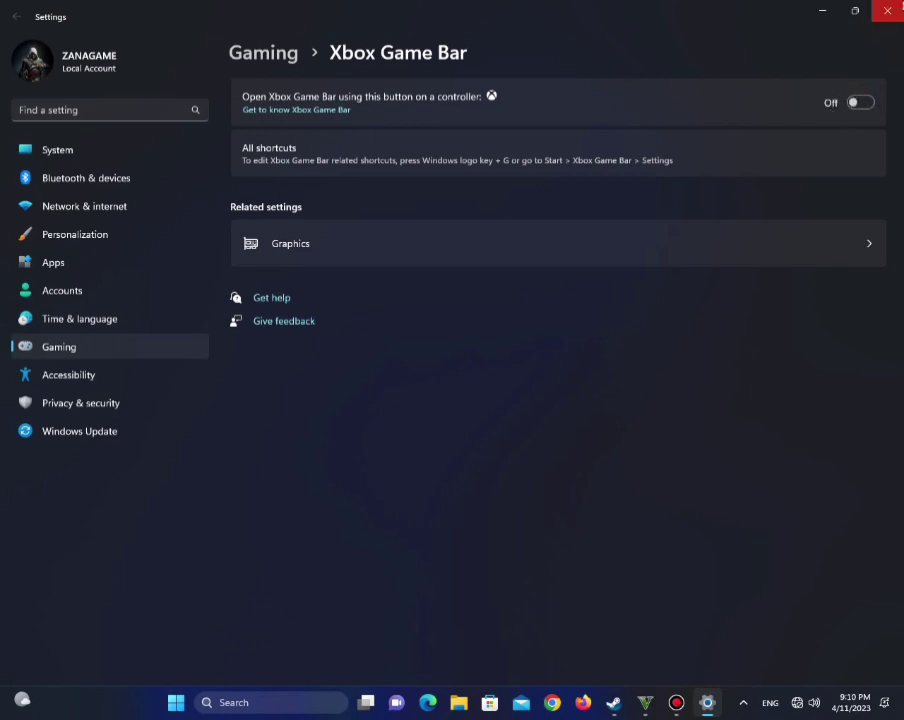
pyautogui.click(886, 10)
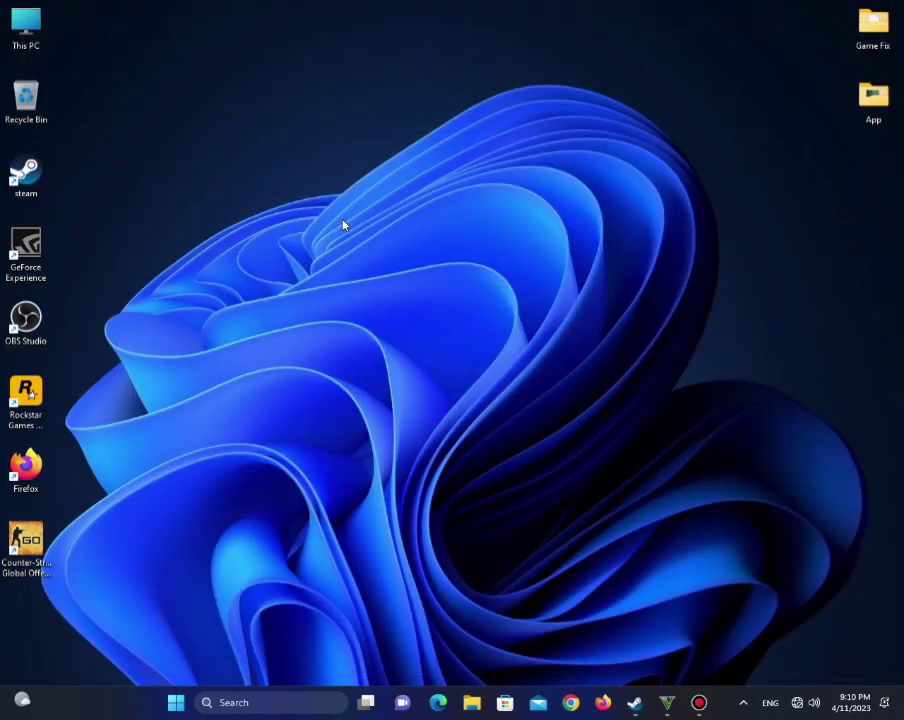
# Launch NVIDIA Control Panel from the desktop menu and show the Program Settings in Manage 3D settings.
pyautogui.rightClick(397, 100)
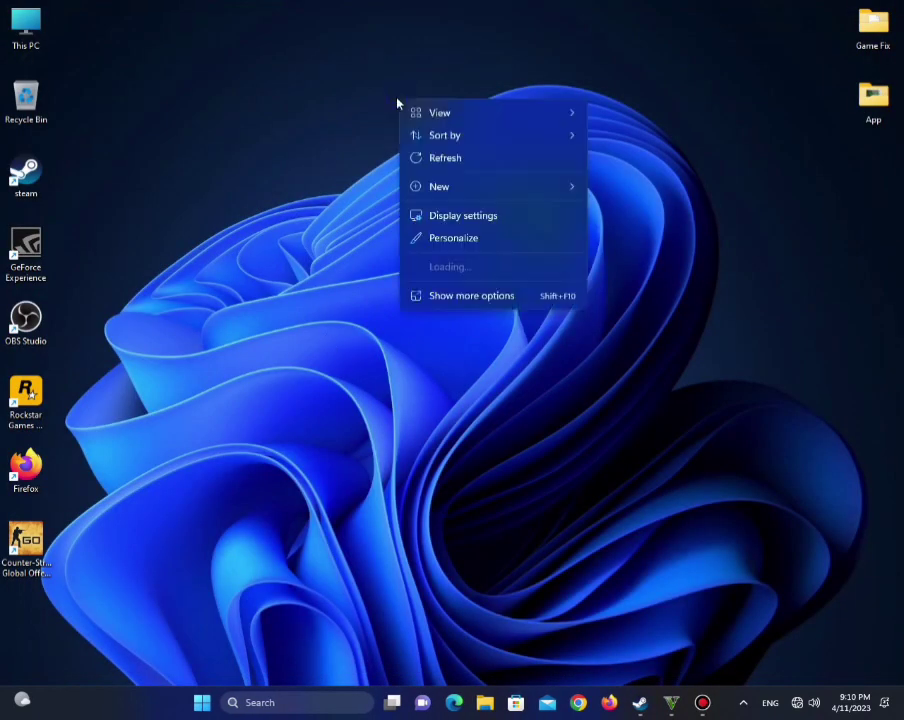
pyautogui.click(446, 293)
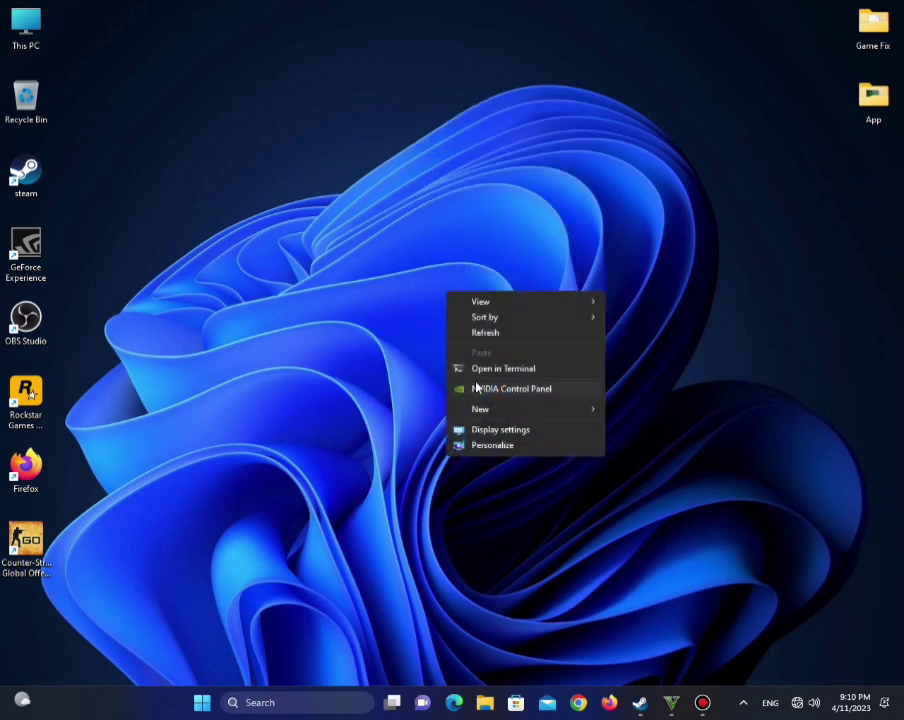
pyautogui.click(488, 390)
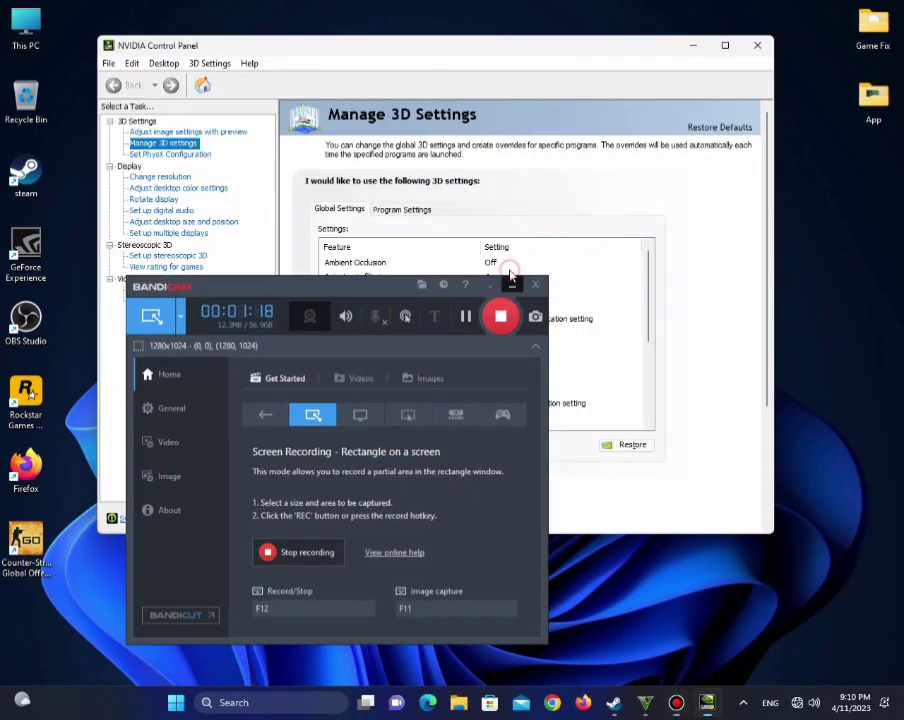
pyautogui.click(510, 272)
pyautogui.click(408, 211)
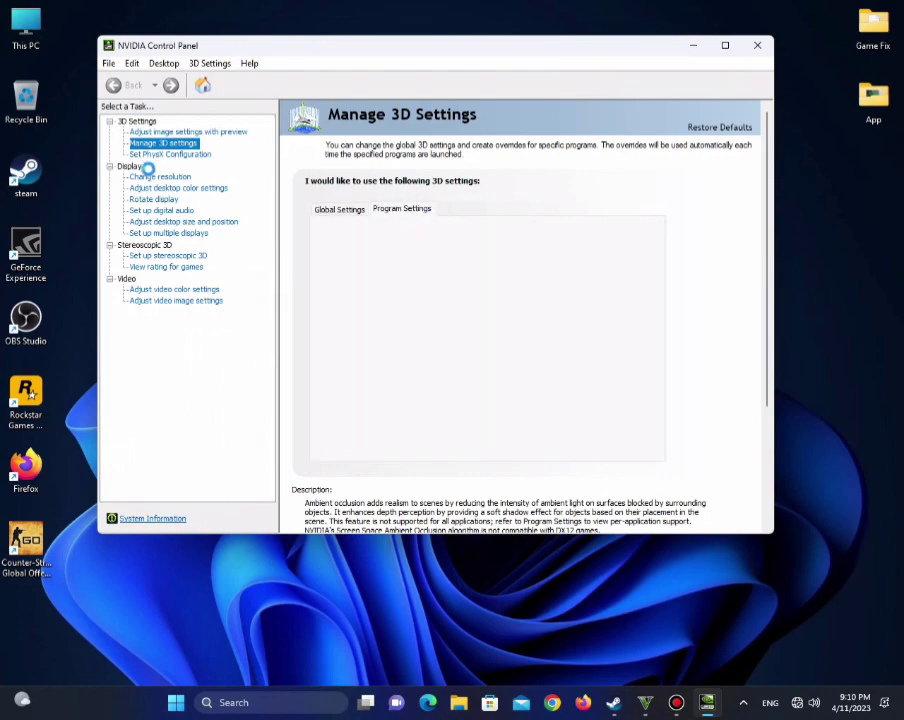
# Select 'Use the advanced 3D image settings' under Adjust image settings with preview.
pyautogui.click(185, 131)
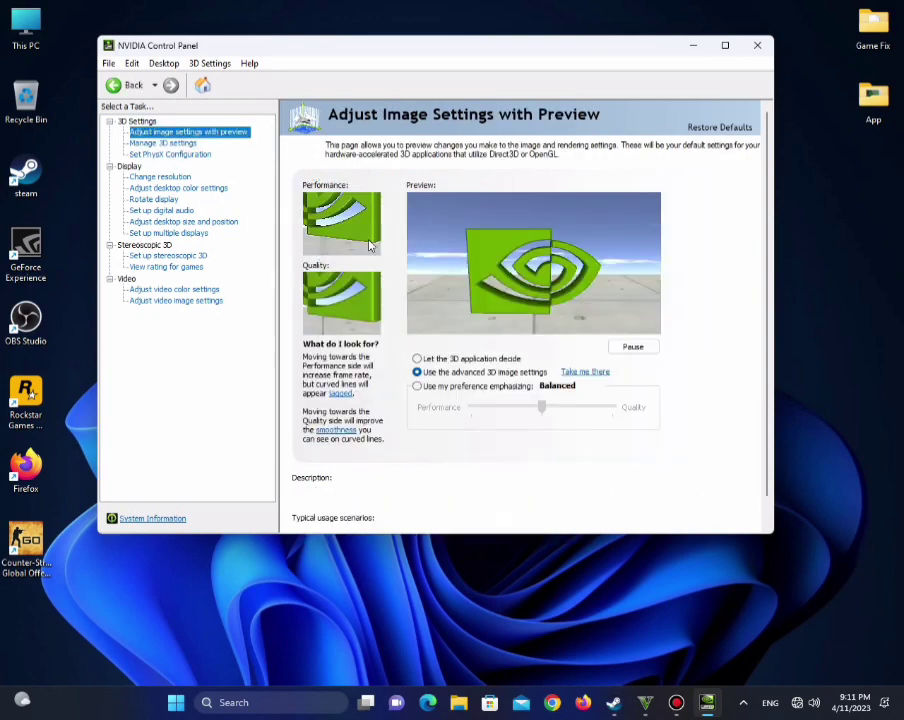
pyautogui.moveTo(478, 386)
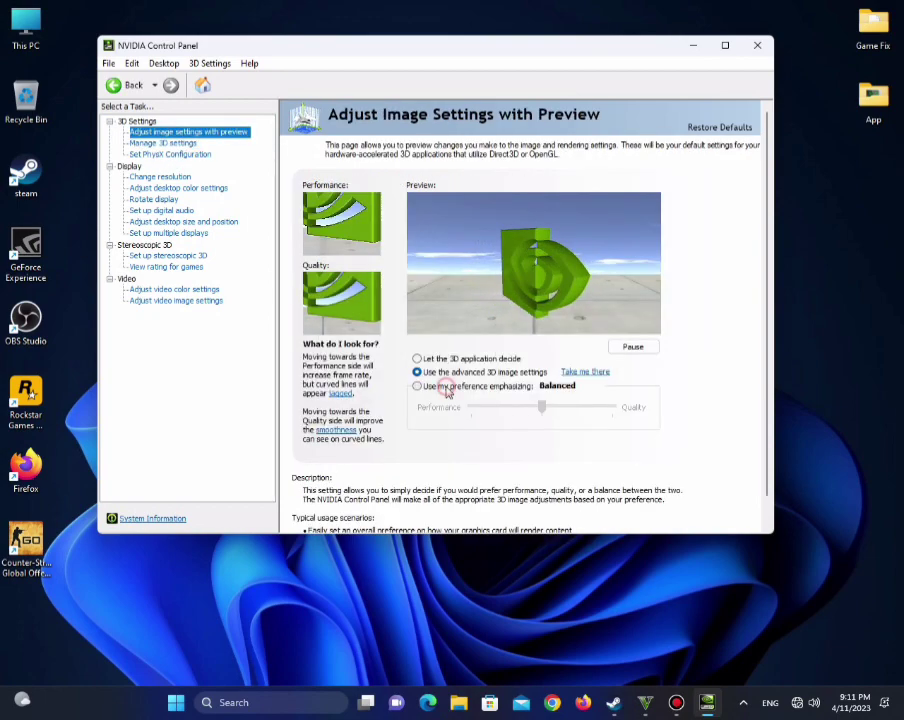
pyautogui.click(447, 388)
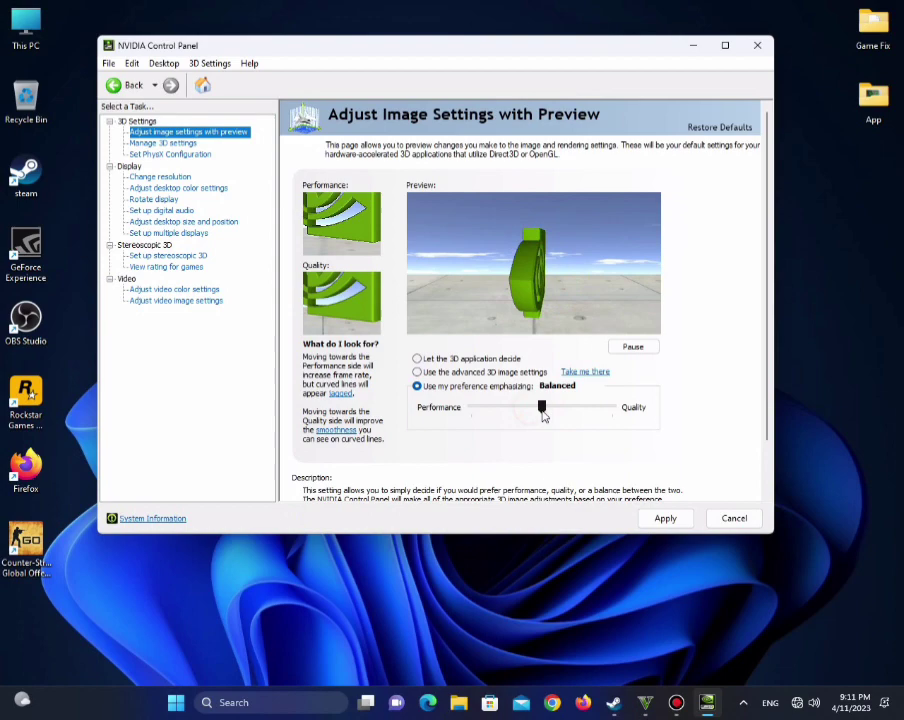
pyautogui.click(427, 372)
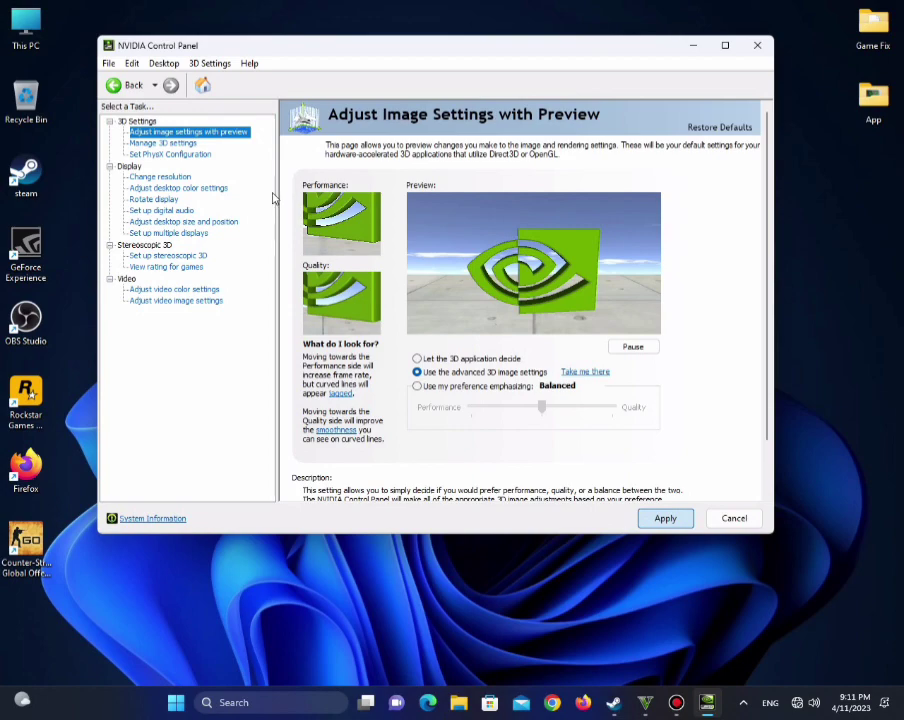
# Set the PhysX processor to GeForce GT 730 and apply it.
pyautogui.click(168, 155)
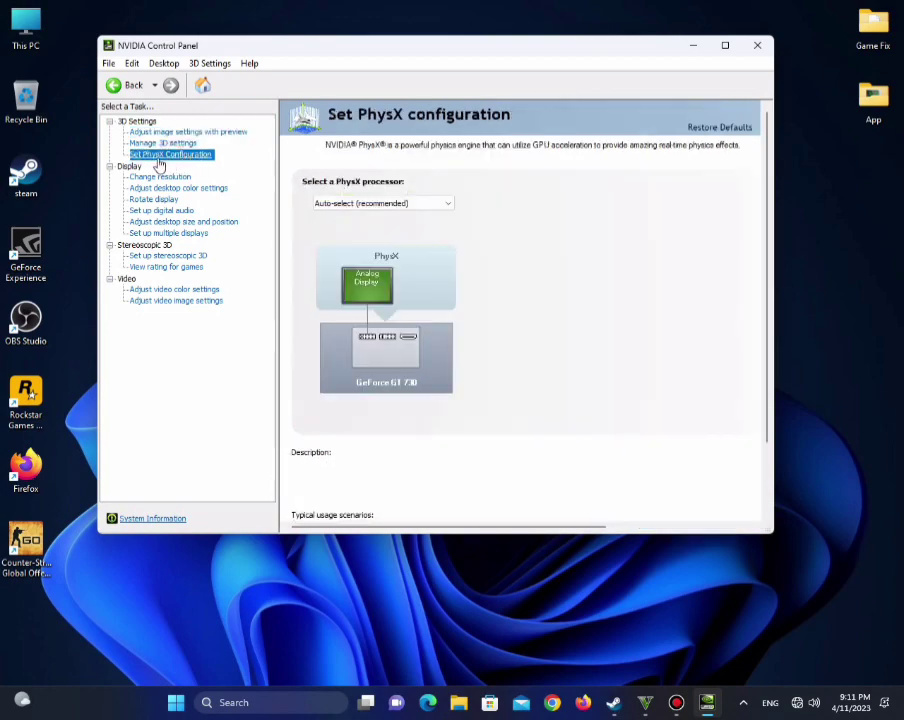
pyautogui.click(430, 204)
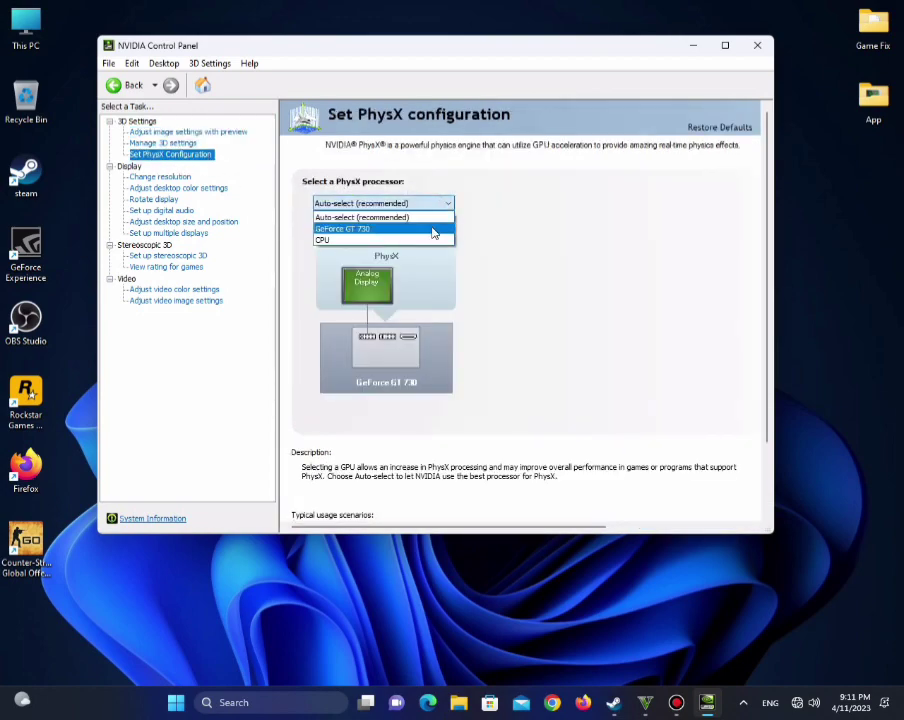
pyautogui.click(368, 229)
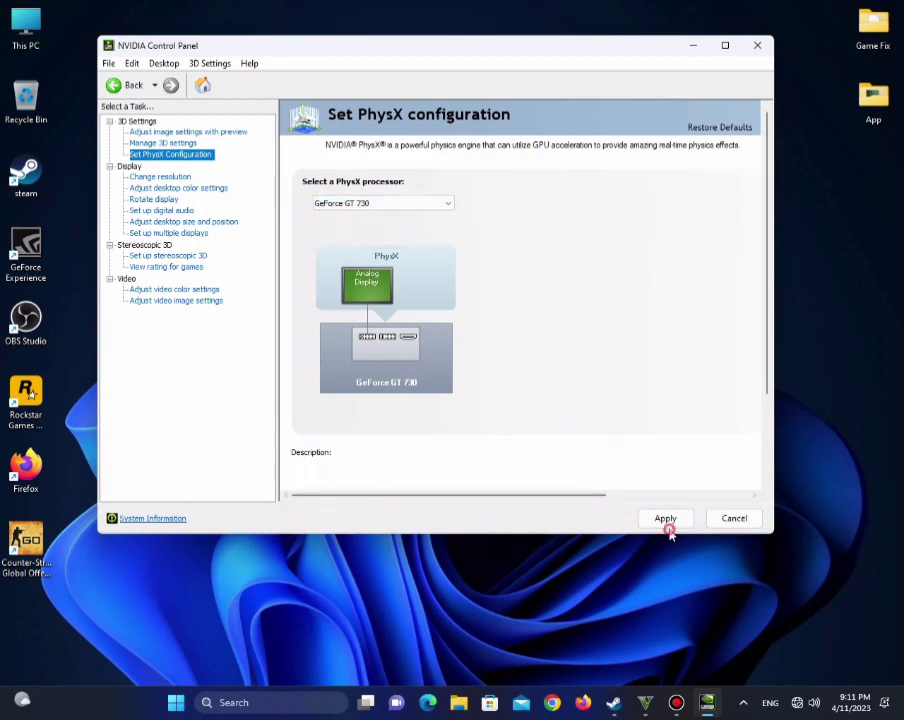
pyautogui.click(665, 519)
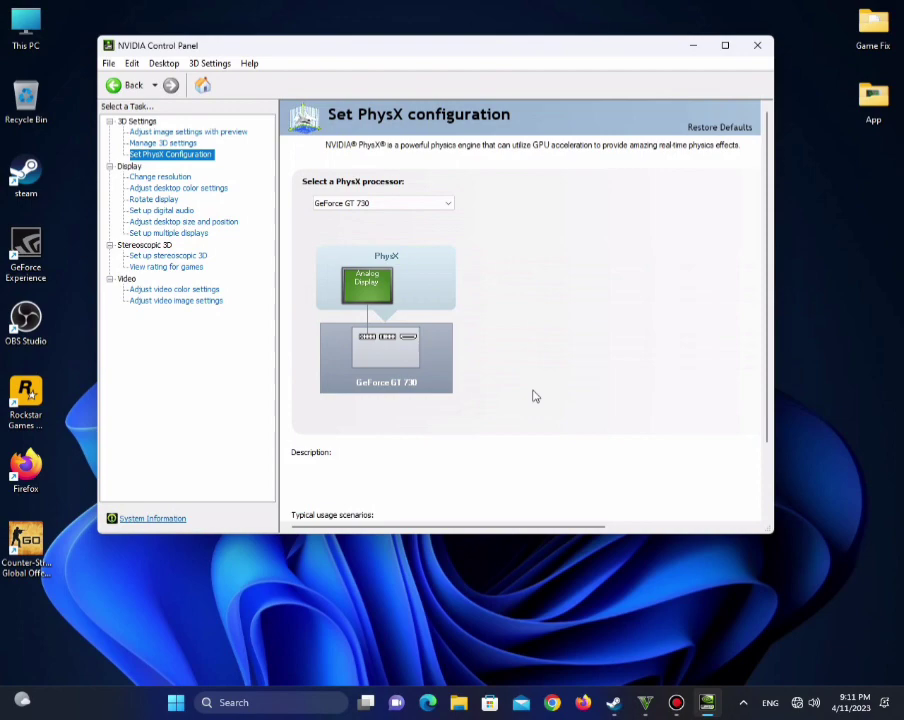
# In Manage 3D settings, open the Program Settings program list and highlight Grand Theft Auto V.
pyautogui.click(170, 144)
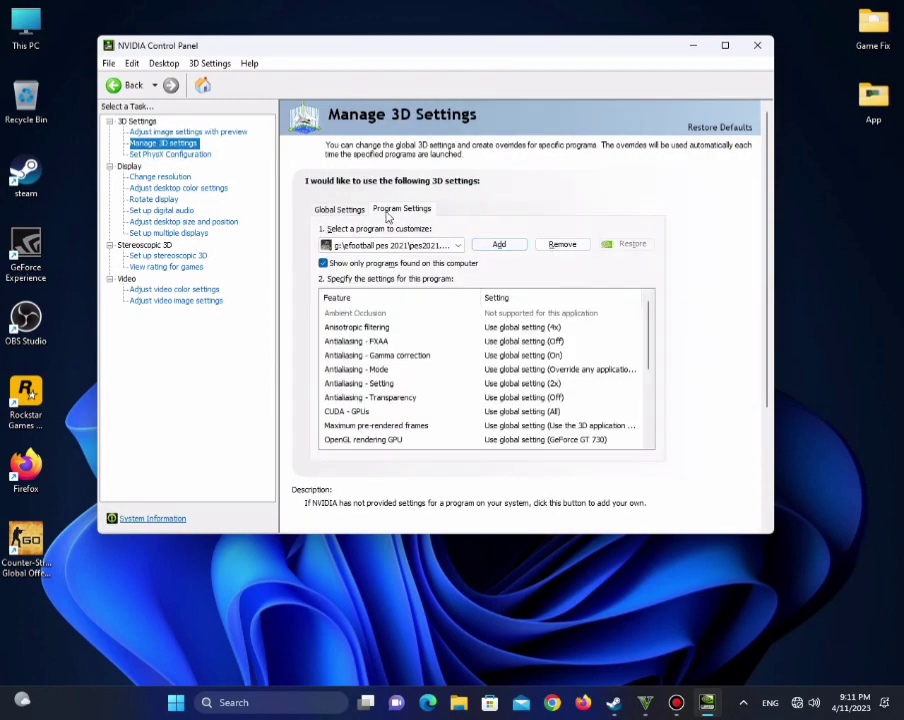
pyautogui.click(363, 209)
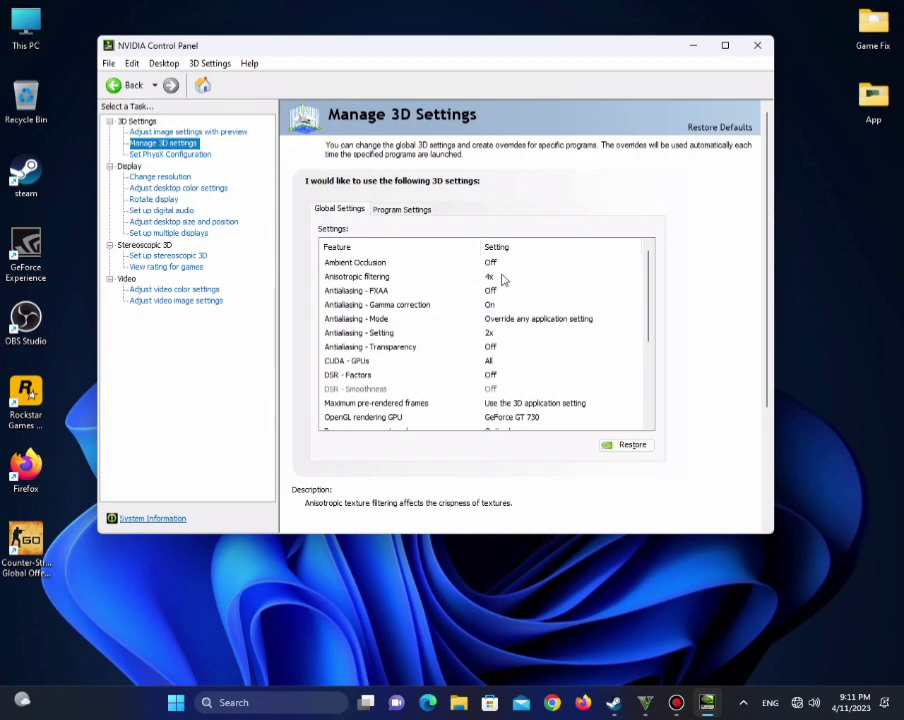
pyautogui.click(502, 278)
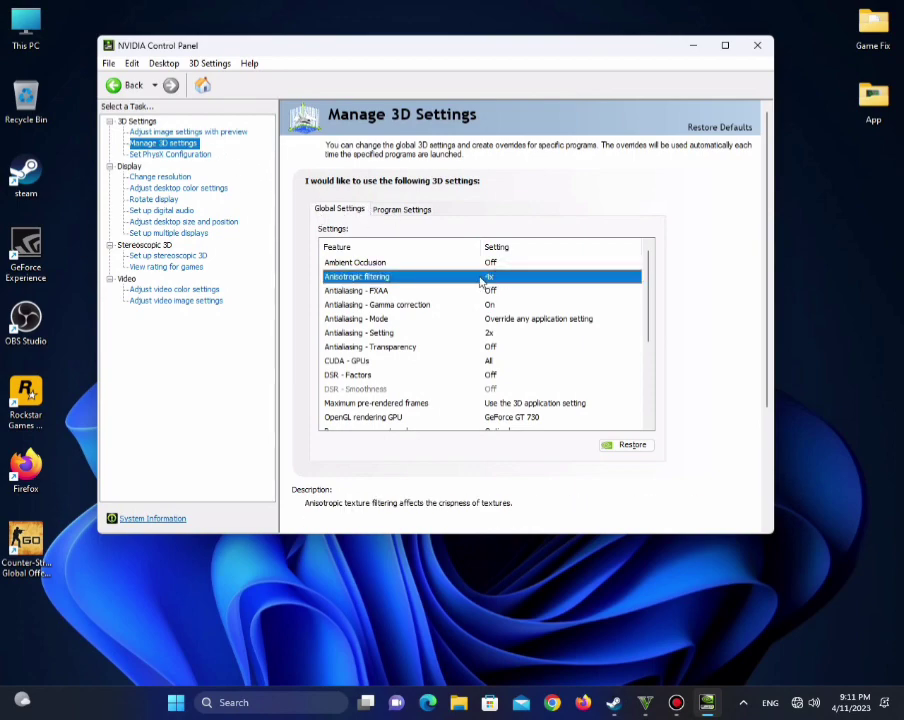
pyautogui.click(398, 210)
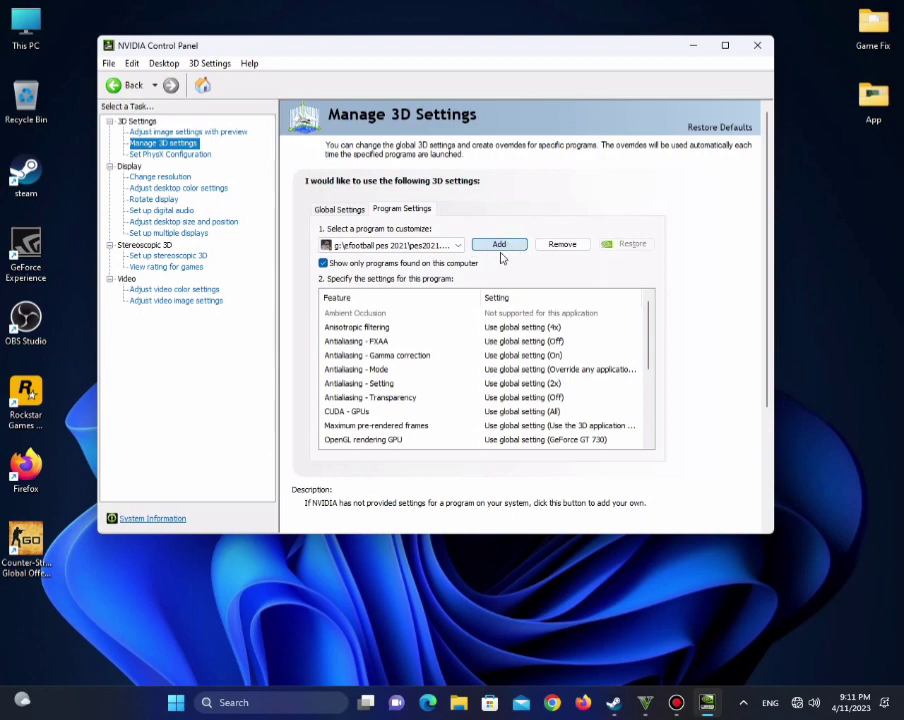
pyautogui.click(500, 256)
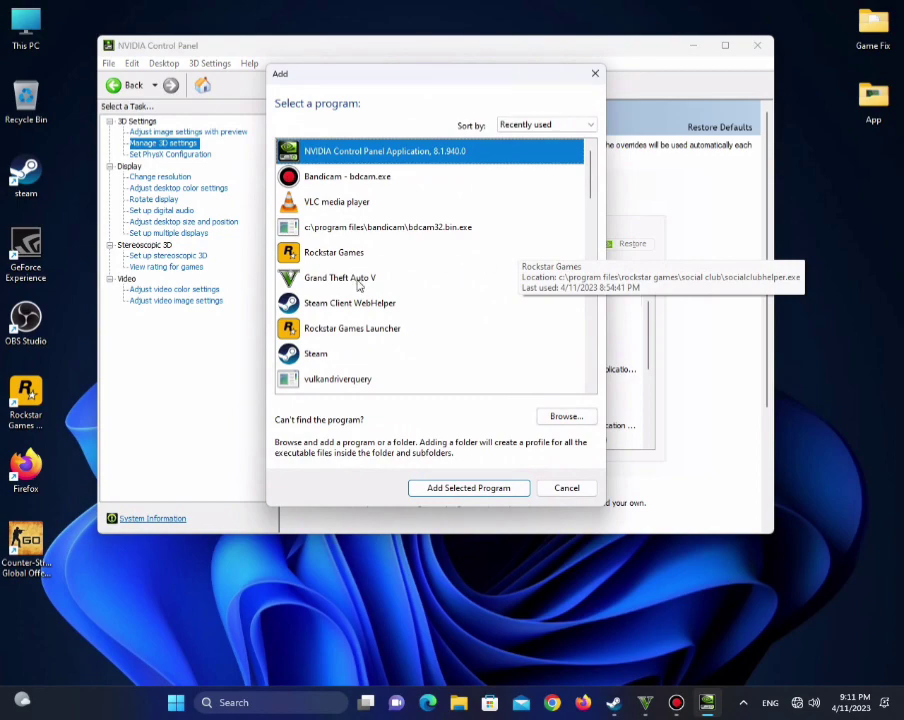
pyautogui.click(357, 282)
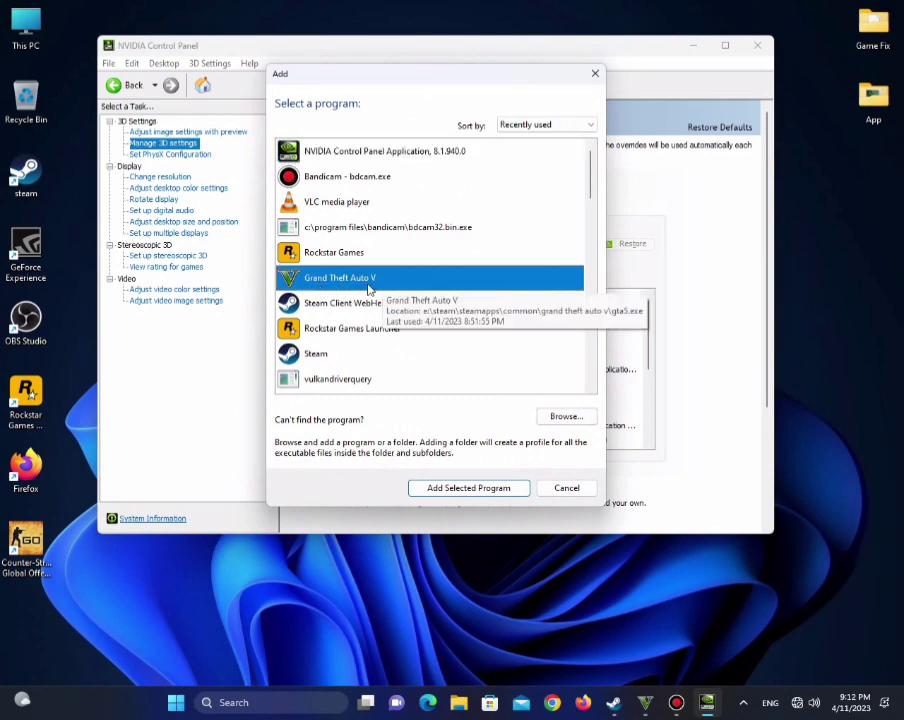
# Browse for the program and open the Steam folder on drive E:.
pyautogui.click(566, 416)
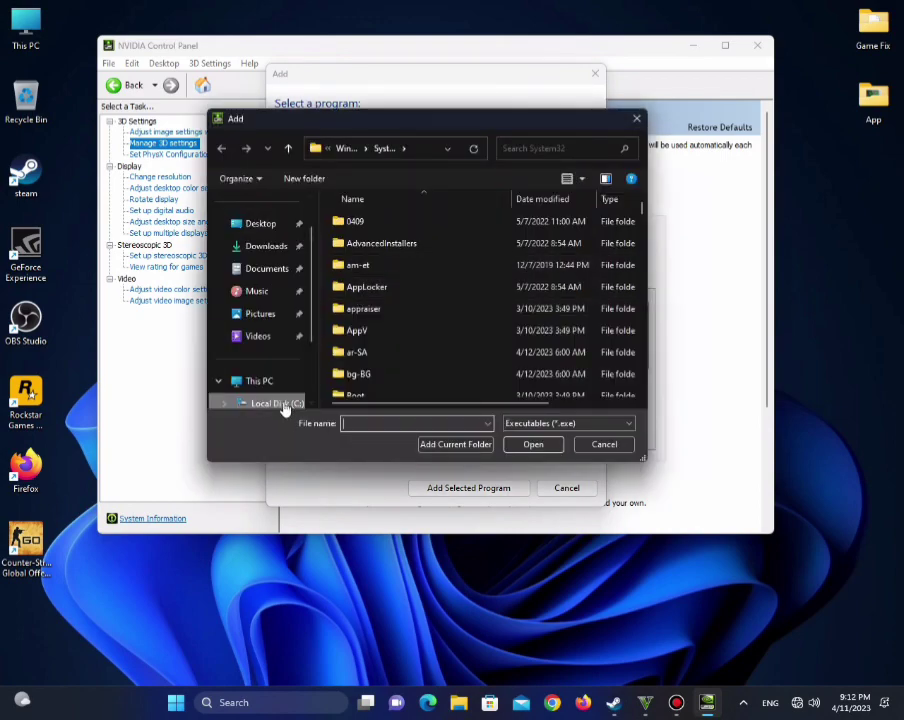
pyautogui.scroll(-2, 295, 340)
pyautogui.scroll(-1, 290, 345)
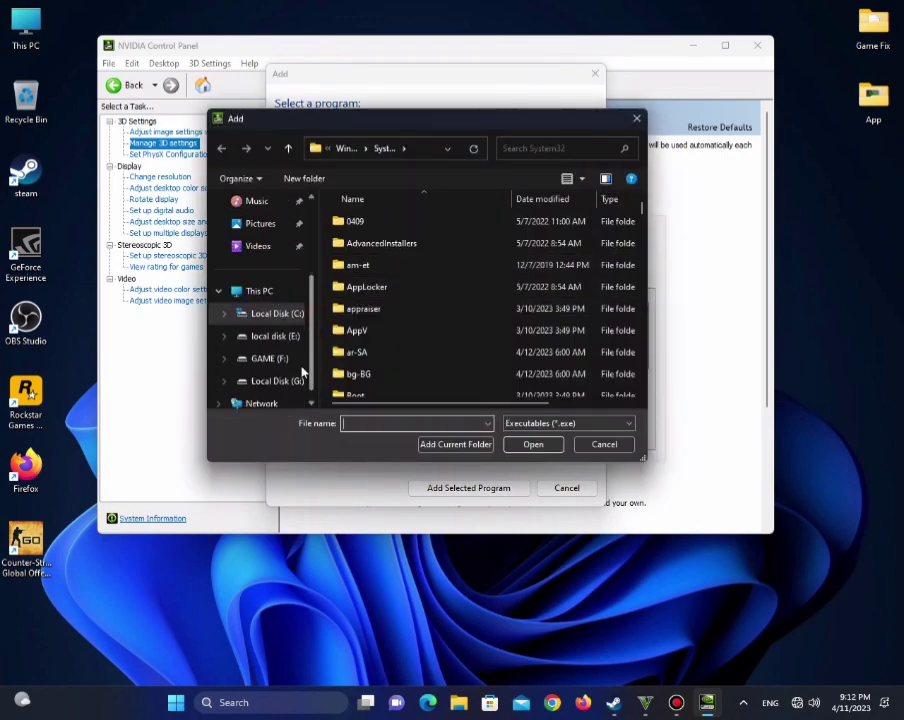
pyautogui.click(276, 338)
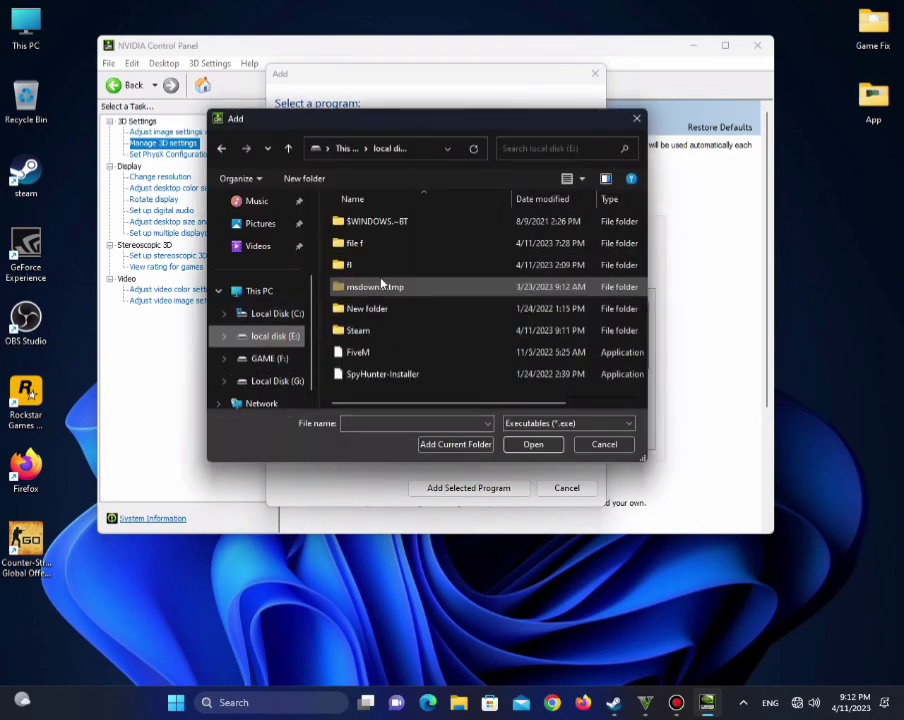
pyautogui.doubleClick(358, 332)
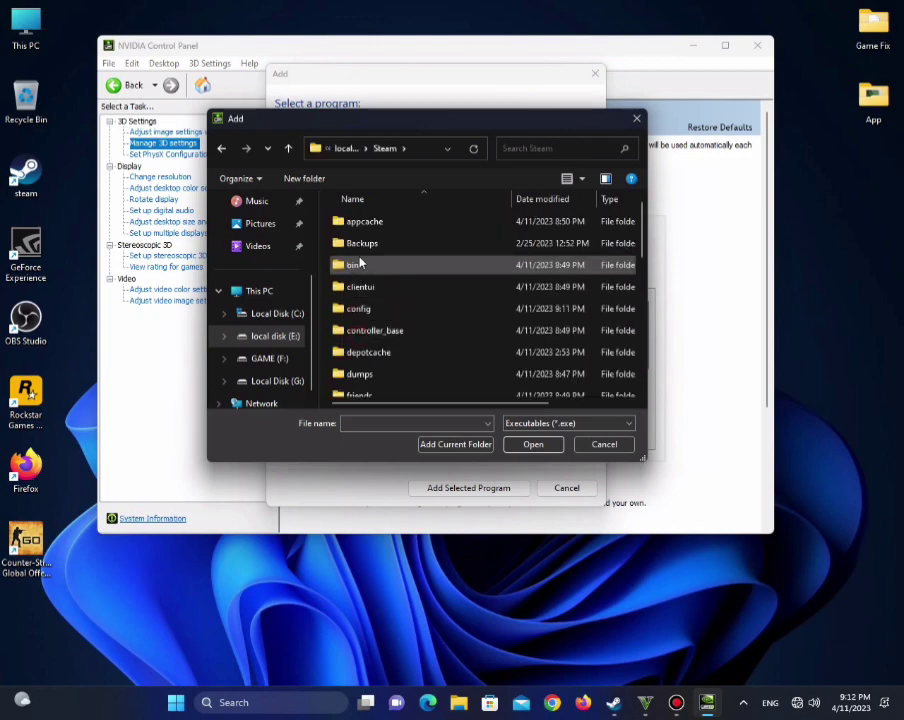
pyautogui.click(361, 370)
pyautogui.scroll(-2, 365, 370)
pyautogui.scroll(-3, 376, 353)
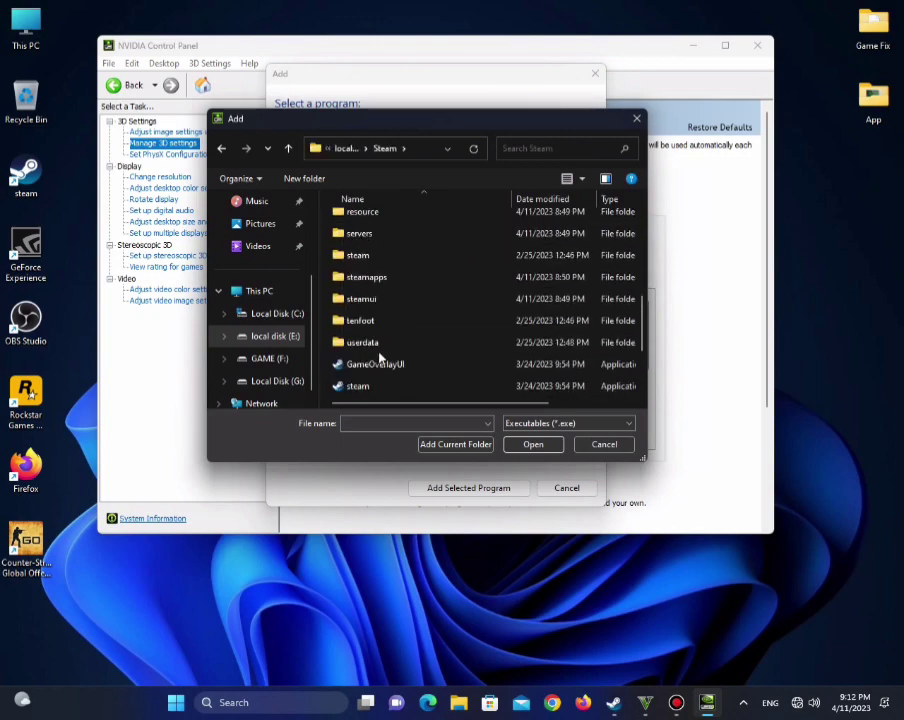
# Open steamapps\common\Grand Theft Auto V and add GTA5.exe as the program to customise.
pyautogui.doubleClick(367, 280)
pyautogui.doubleClick(368, 226)
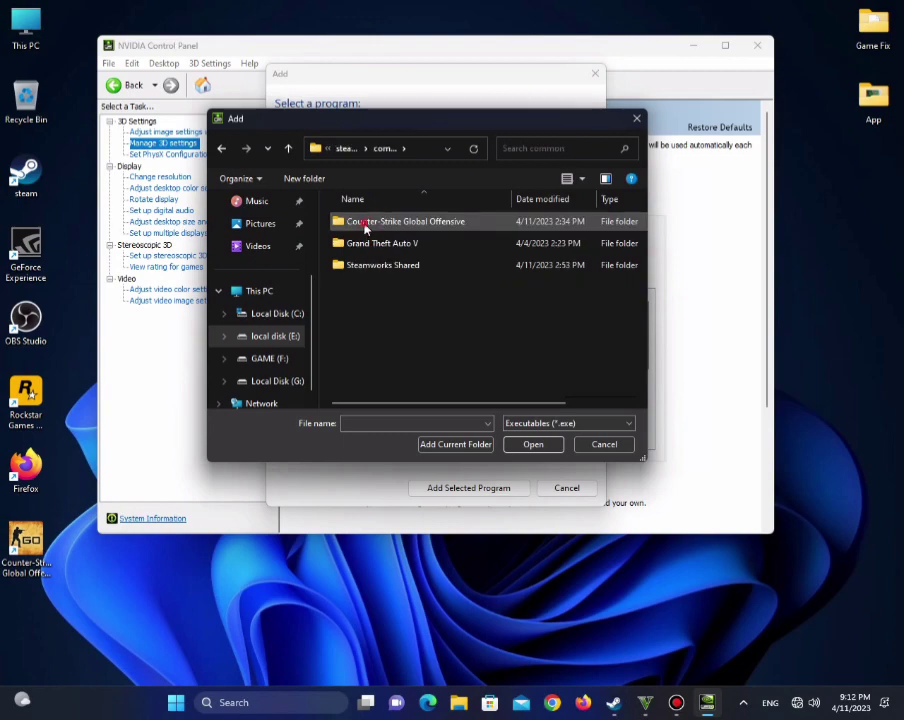
pyautogui.doubleClick(368, 245)
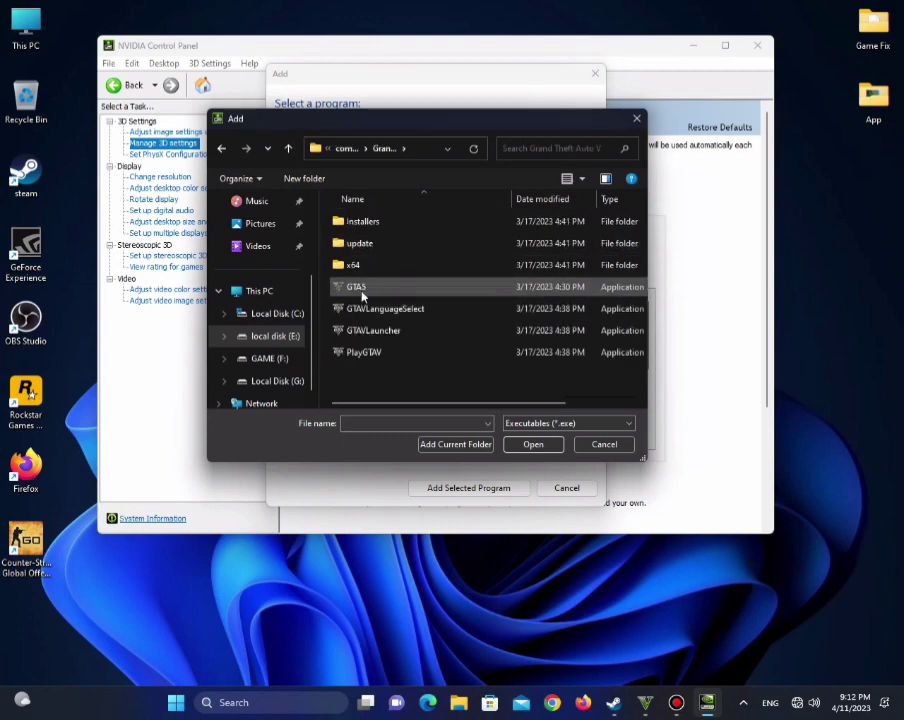
pyautogui.click(362, 289)
pyautogui.doubleClick(366, 288)
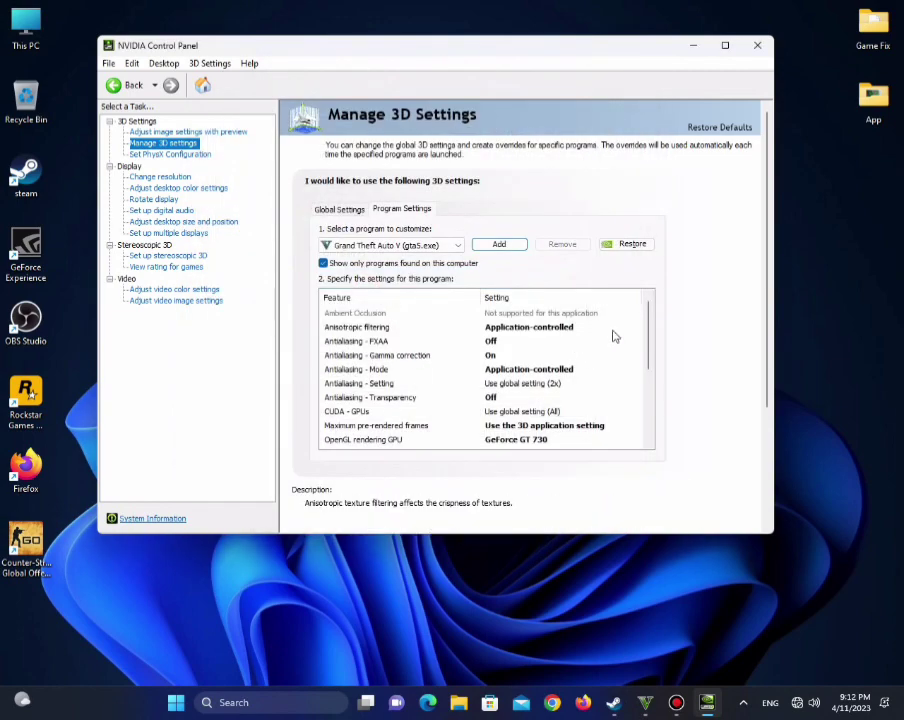
# Set GTA V's Anisotropic filtering to 4x and keep Antialiasing - FXAA Off.
pyautogui.click(547, 331)
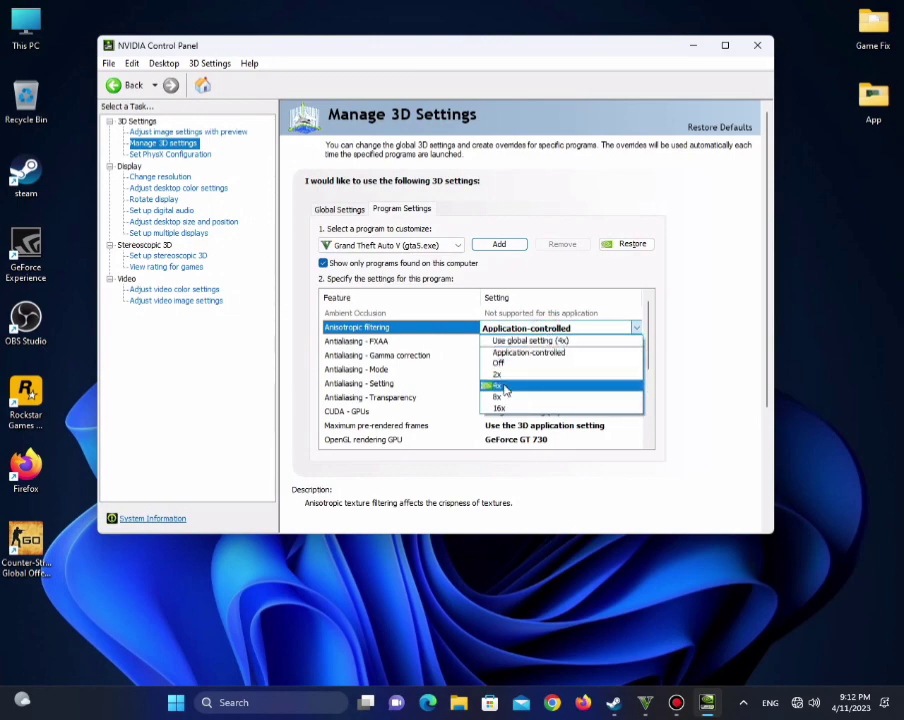
pyautogui.click(505, 387)
pyautogui.click(516, 341)
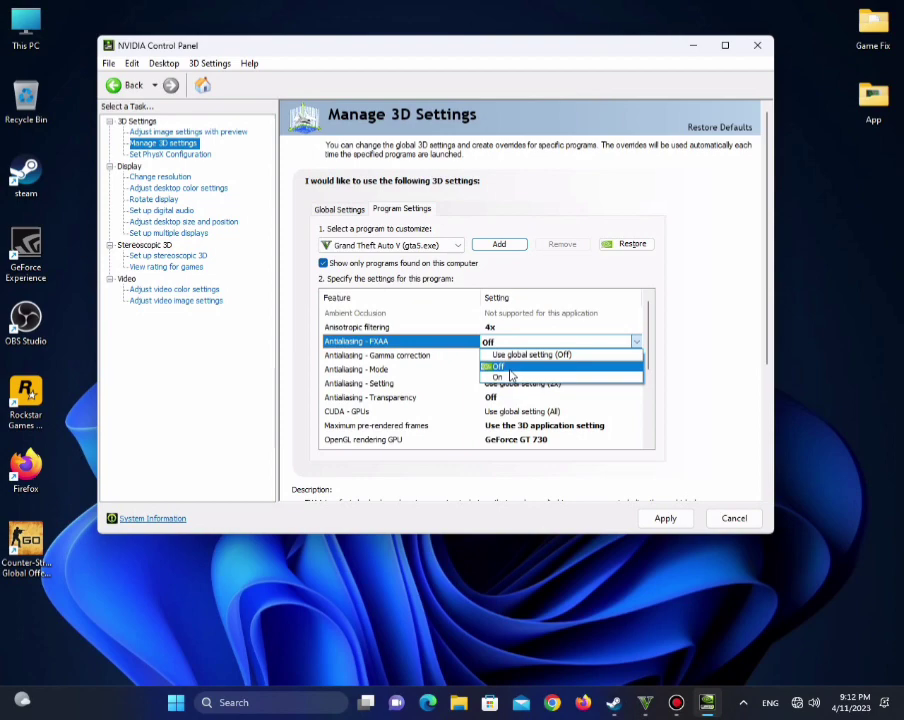
pyautogui.click(497, 367)
pyautogui.moveTo(644, 298); pyautogui.dragTo(650, 448)
# Keep VR pre-rendered frames at 1, Triple buffering Off and Threaded optimization on Auto.
pyautogui.click(538, 427)
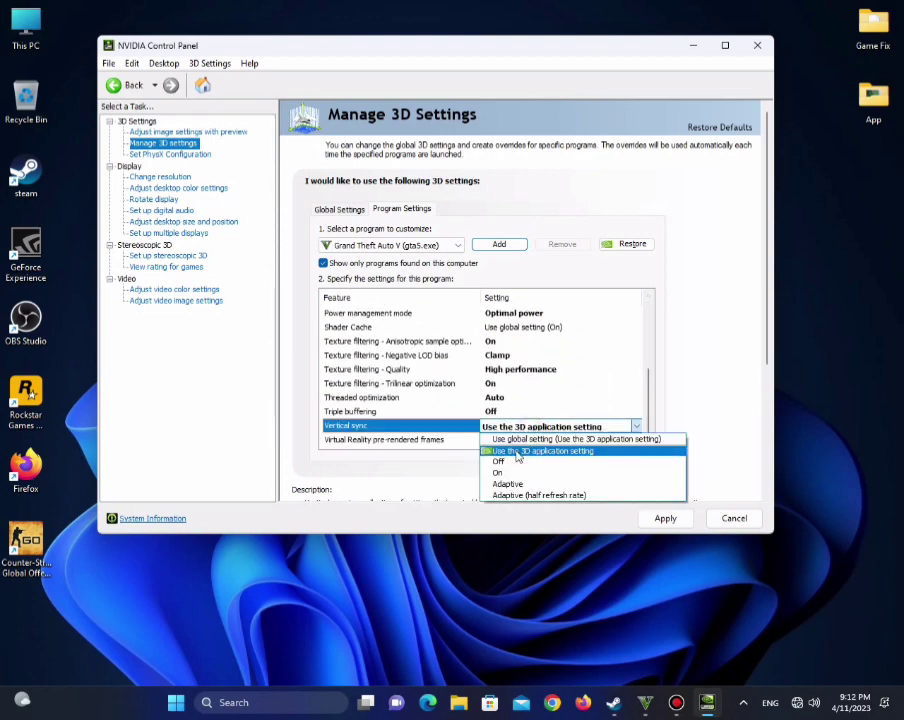
pyautogui.click(512, 451)
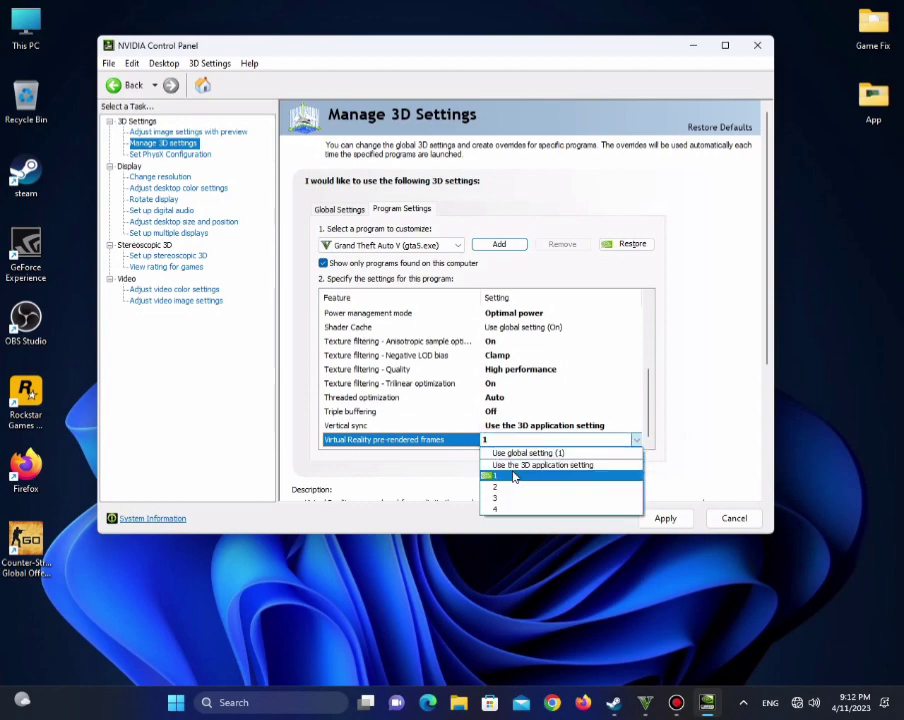
pyautogui.click(502, 478)
pyautogui.click(495, 411)
pyautogui.click(494, 411)
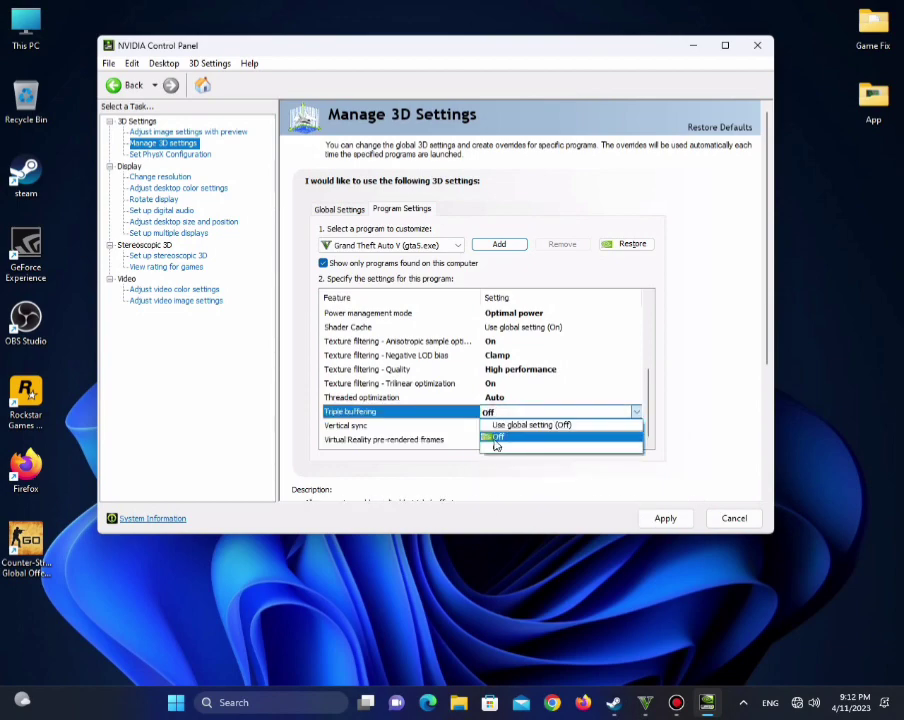
pyautogui.click(515, 439)
pyautogui.click(492, 398)
pyautogui.click(492, 398)
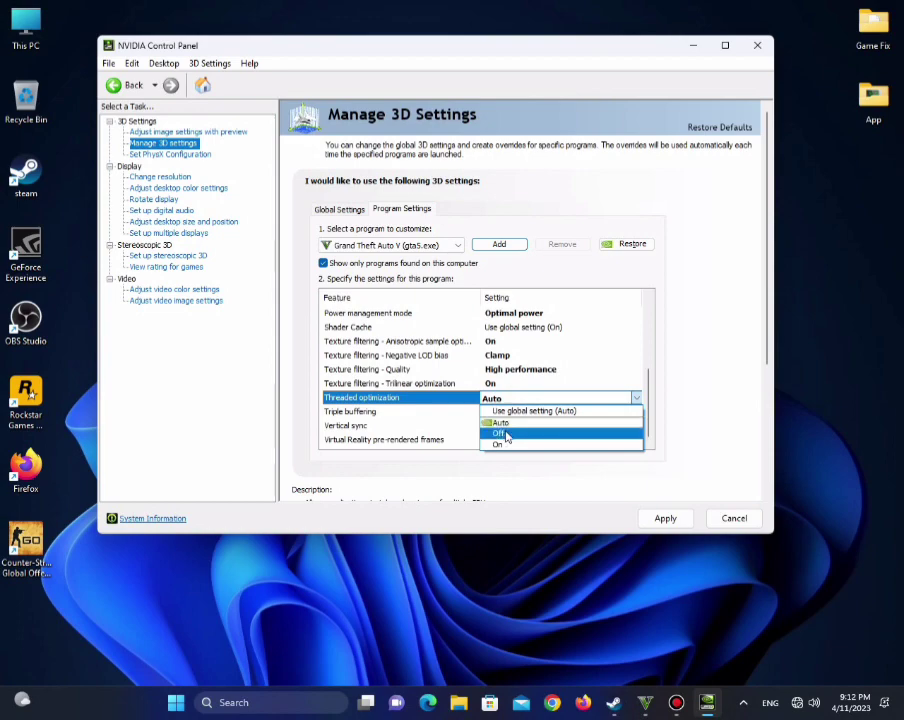
pyautogui.click(500, 423)
# Set Texture filtering quality to High performance, Trilinear optimization On, Negative LOD bias Clamp.
pyautogui.click(510, 370)
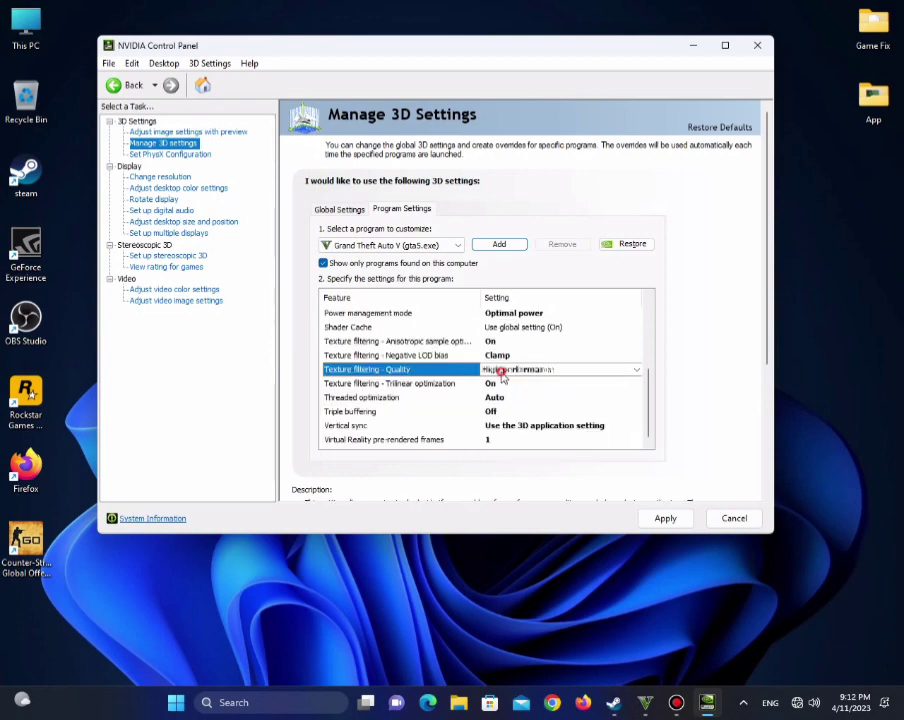
pyautogui.click(516, 427)
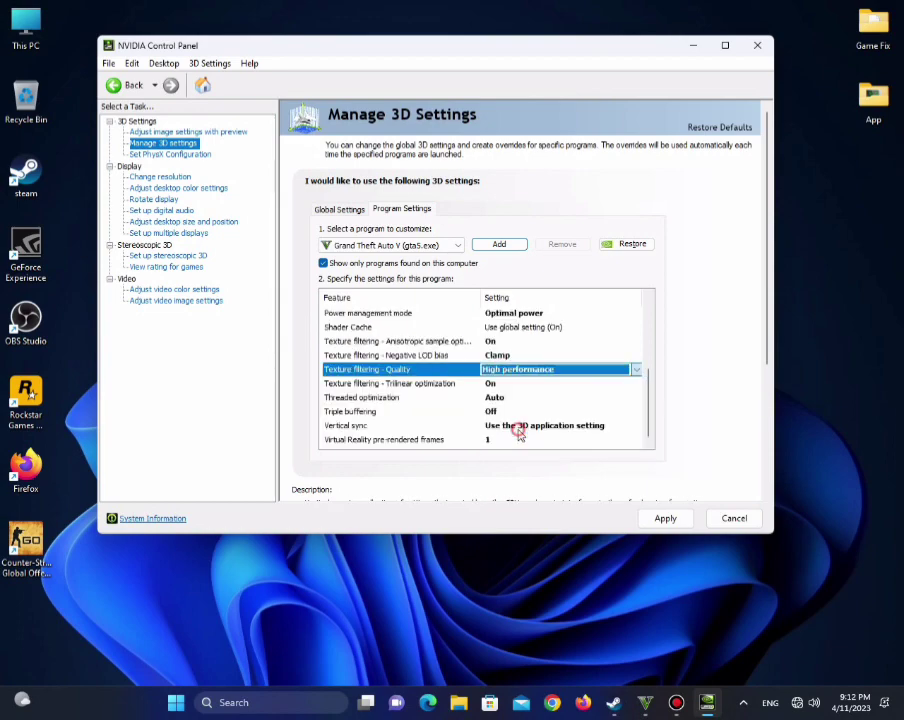
pyautogui.click(500, 383)
pyautogui.click(502, 384)
pyautogui.click(502, 423)
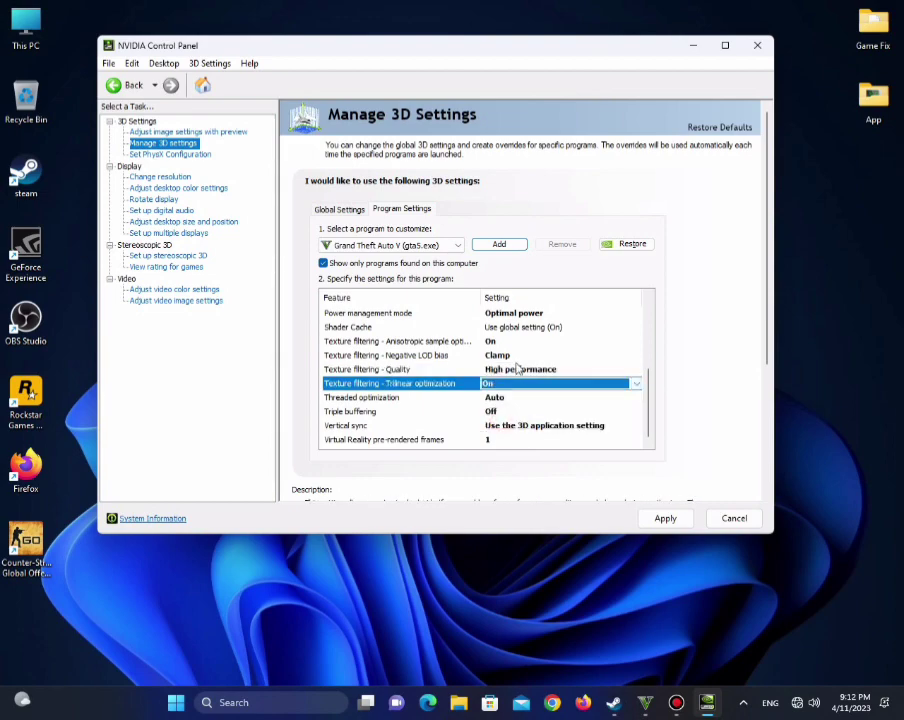
pyautogui.click(505, 354)
pyautogui.click(499, 390)
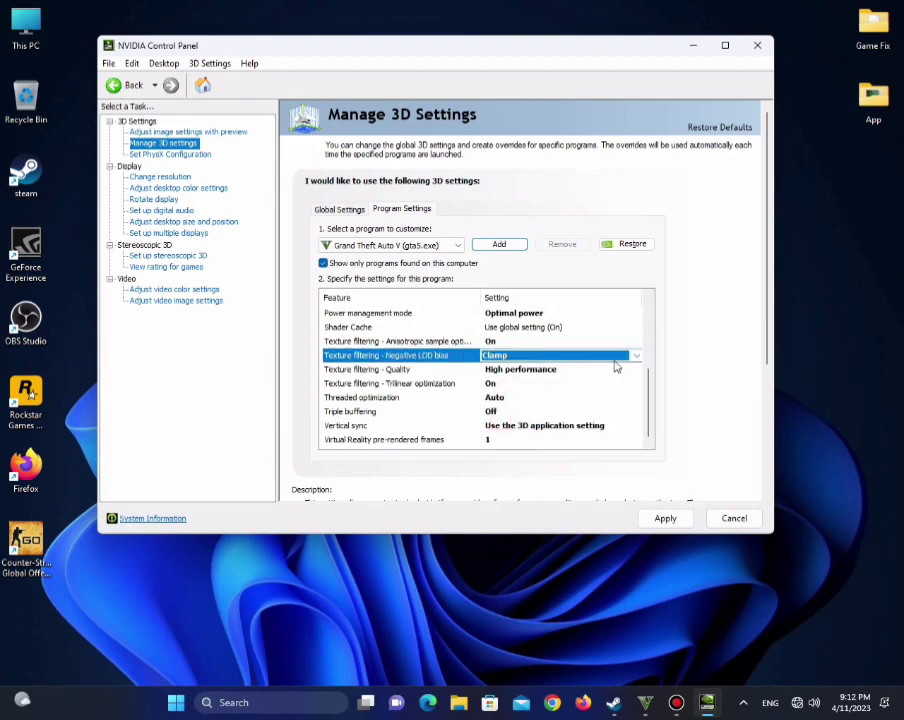
pyautogui.moveTo(648, 392); pyautogui.dragTo(647, 366)
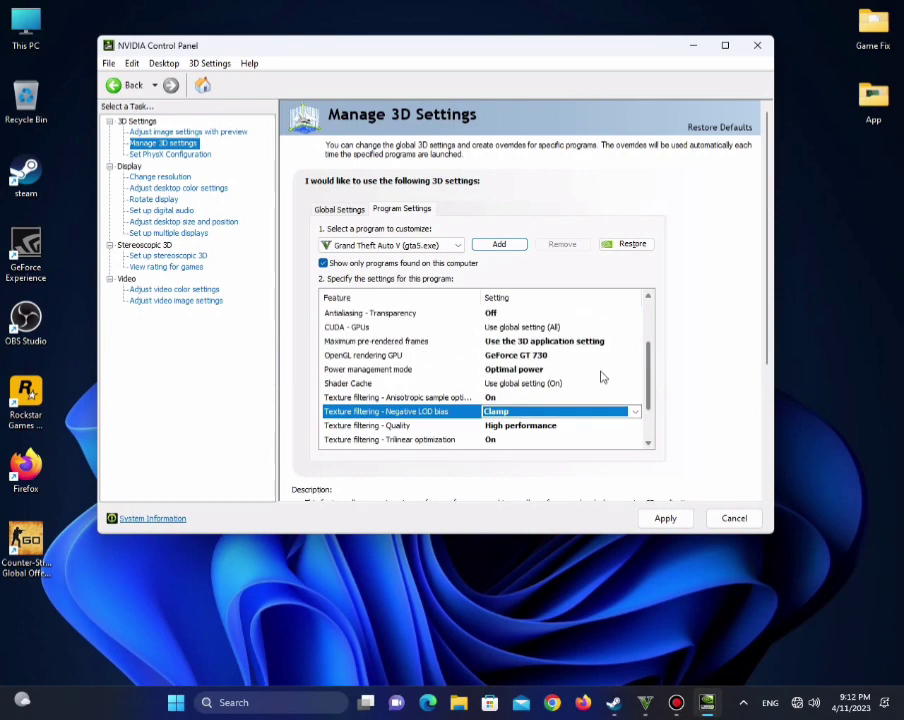
# Set Shader Cache, Power management to Optimal power, and OpenGL rendering GPU to GeForce GT 730.
pyautogui.click(520, 383)
pyautogui.click(530, 415)
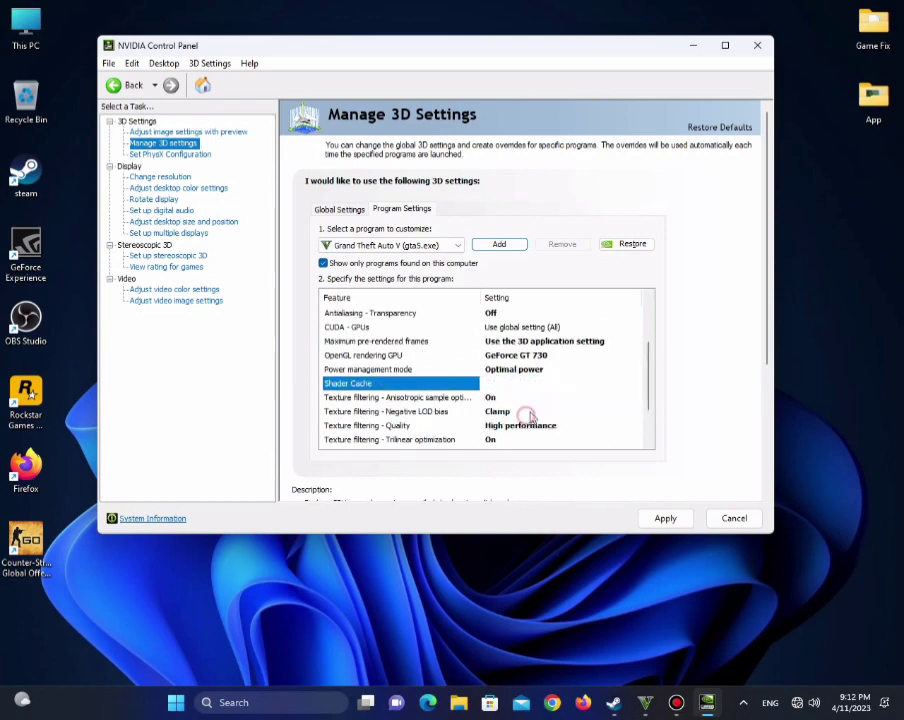
pyautogui.scroll(2, 530, 415)
pyautogui.click(521, 424)
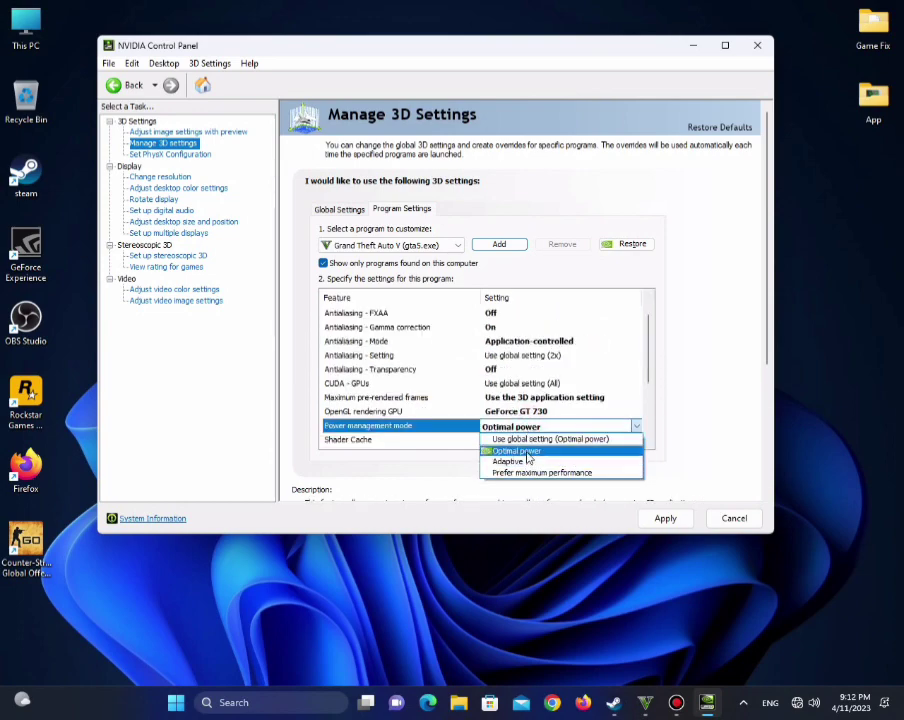
pyautogui.click(522, 450)
pyautogui.click(518, 410)
pyautogui.click(518, 411)
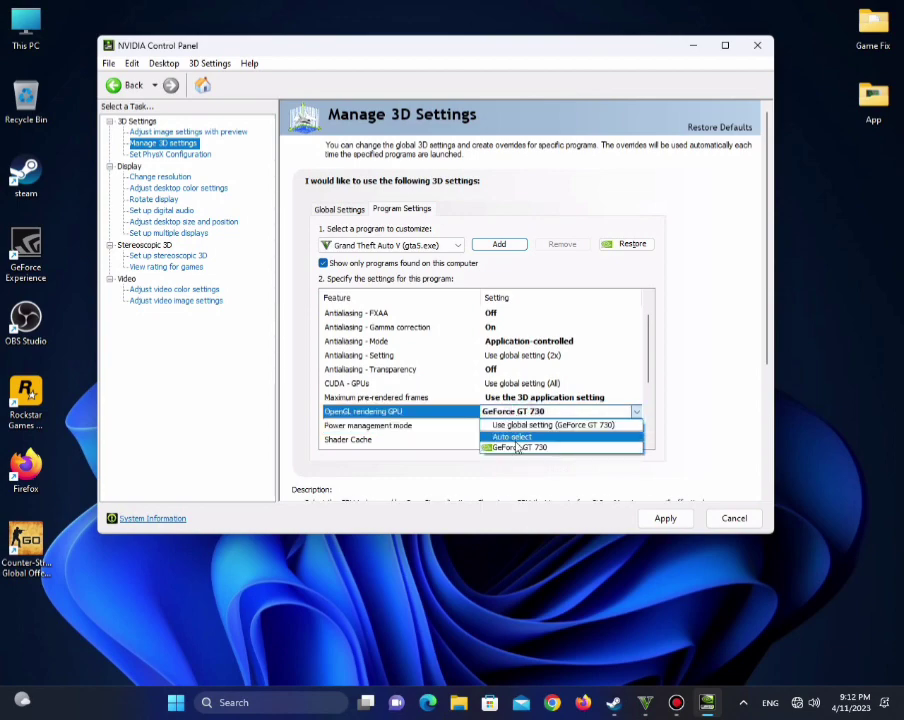
pyautogui.click(517, 447)
# Keep pre-rendered frames on application setting, choose specific CUDA GPUs, and set Antialiasing to 2x.
pyautogui.click(520, 398)
pyautogui.click(520, 398)
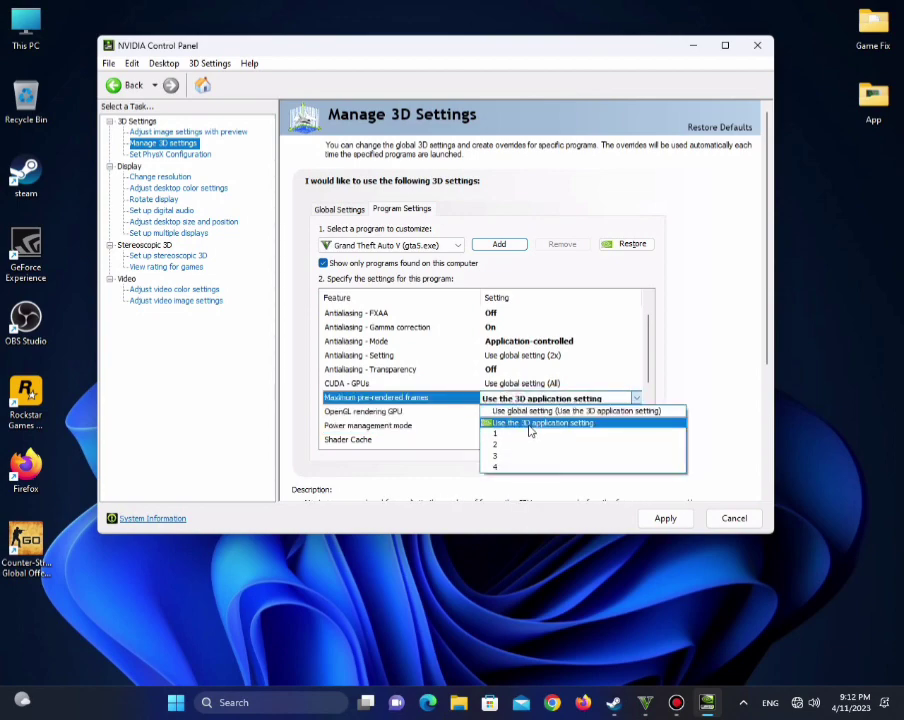
pyautogui.click(530, 423)
pyautogui.click(520, 383)
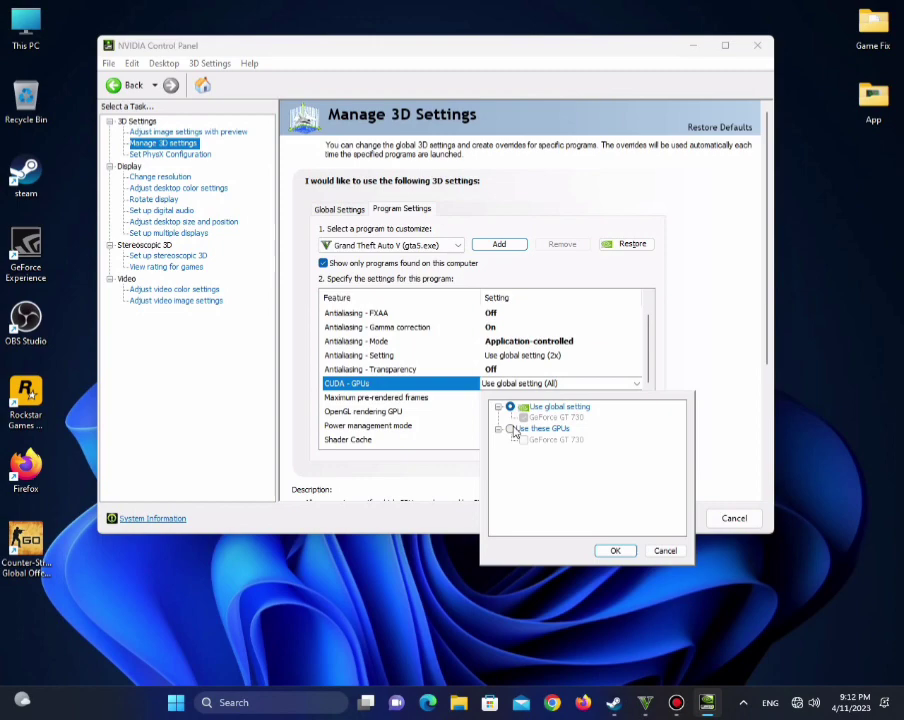
pyautogui.click(511, 429)
pyautogui.click(605, 553)
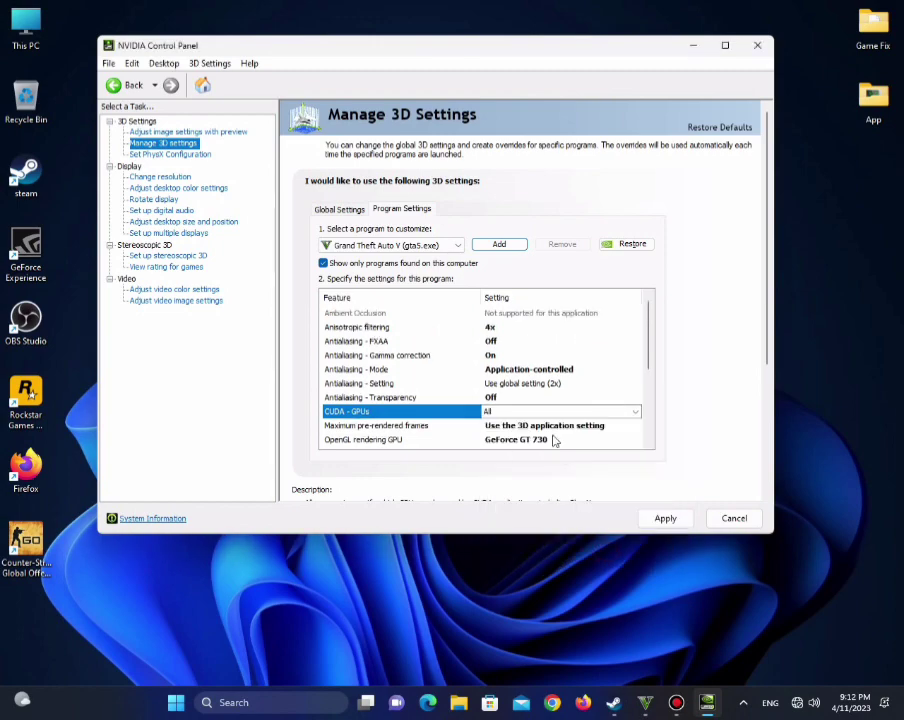
pyautogui.click(524, 383)
pyautogui.click(524, 384)
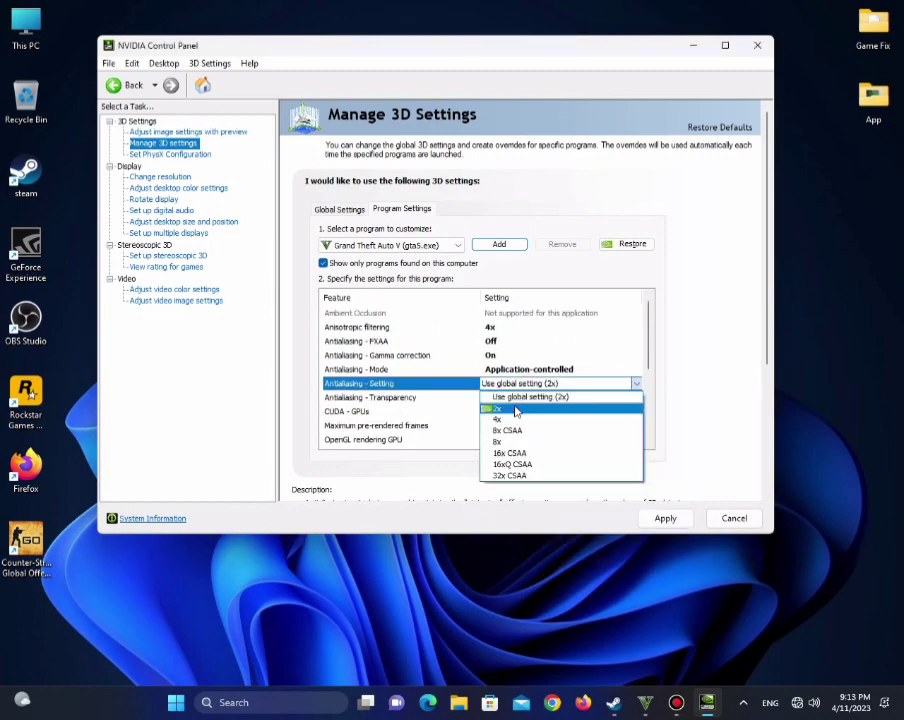
pyautogui.click(515, 409)
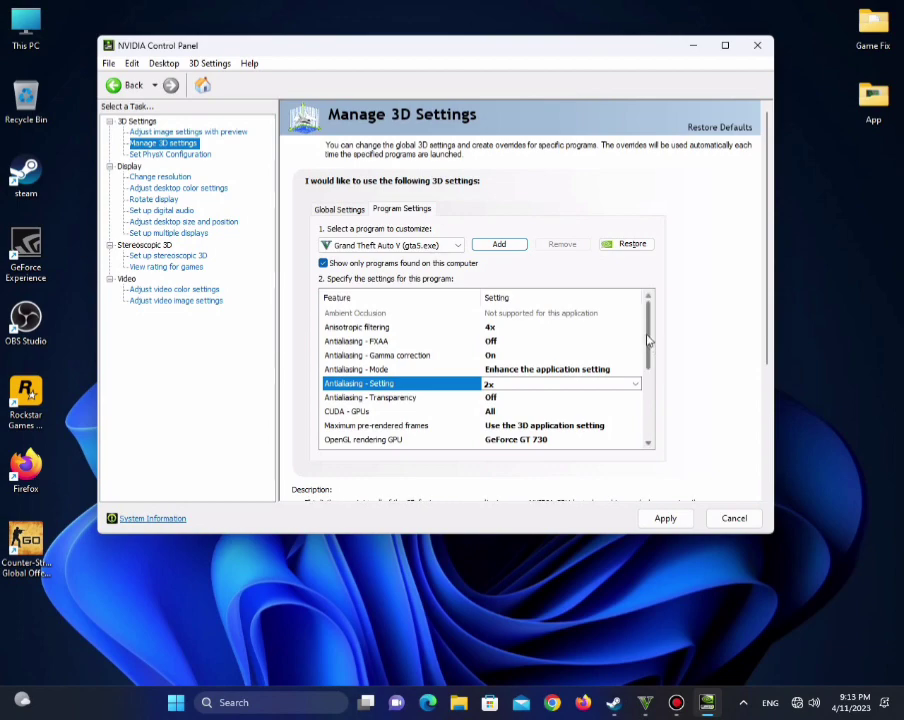
# Apply the Grand Theft Auto V 3D settings and close NVIDIA Control Panel.
pyautogui.moveTo(647, 340); pyautogui.dragTo(645, 409)
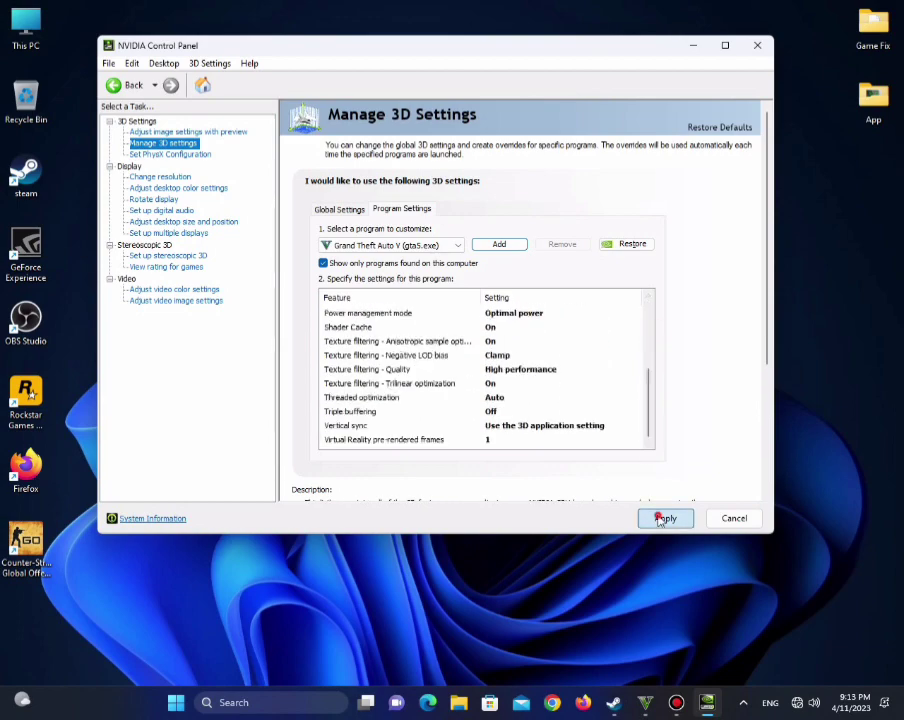
pyautogui.click(660, 518)
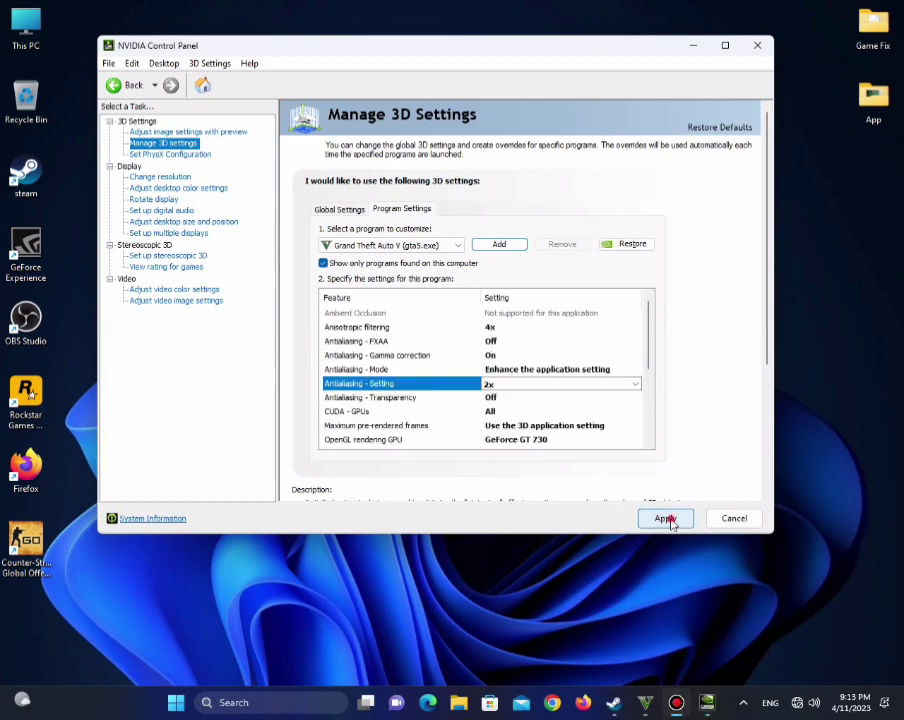
pyautogui.click(758, 46)
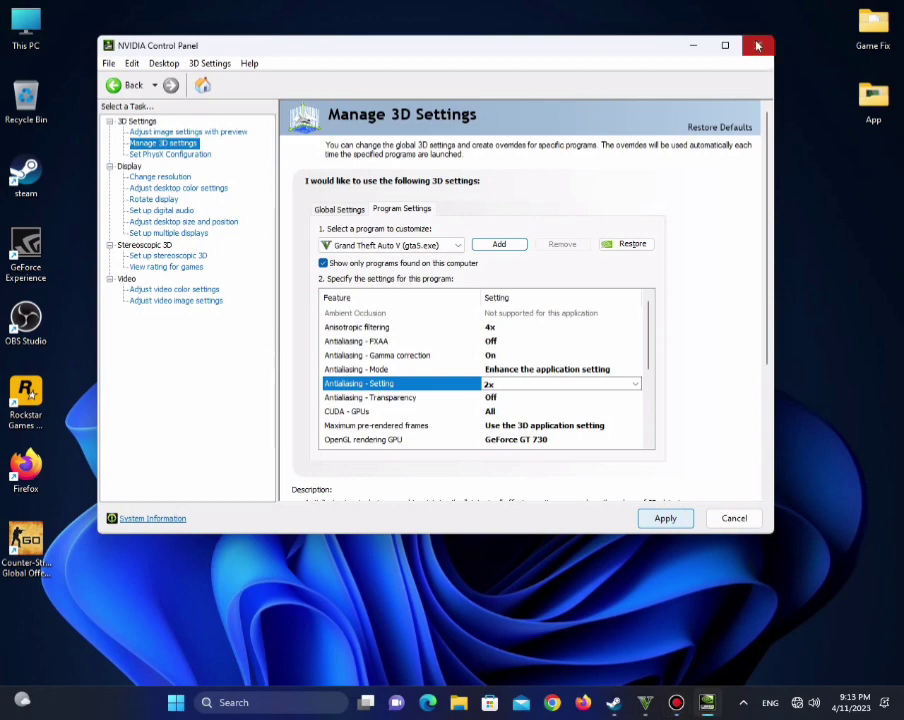
pyautogui.click(759, 46)
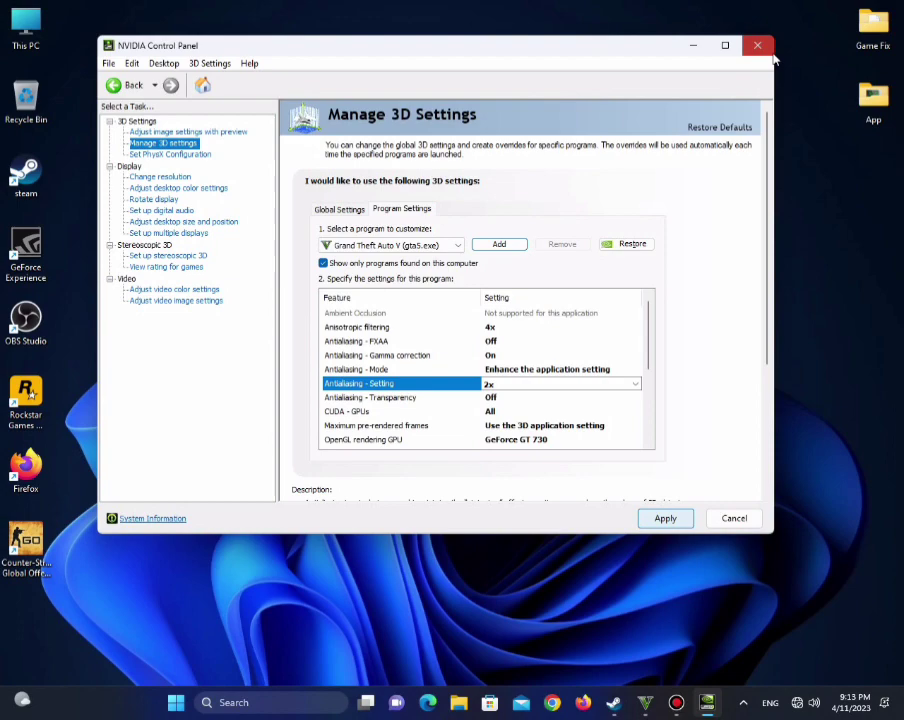
# Find 'Choose a power plan' via a 'power' search, confirm High performance is selected, and show additional plans.
pyautogui.click(331, 703)
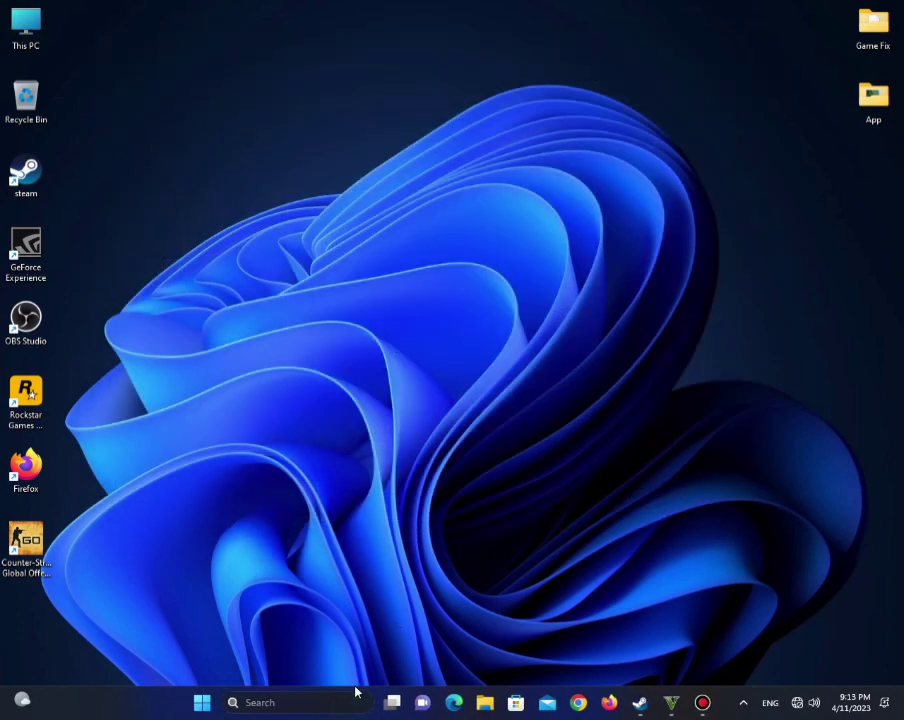
pyautogui.write('pow')
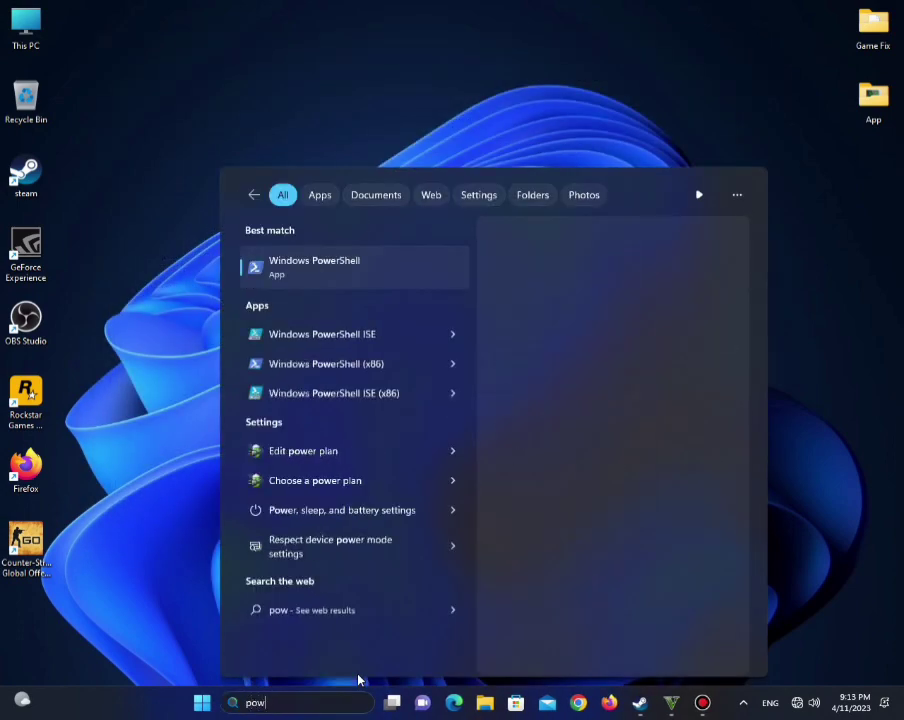
pyautogui.write('er Automate')
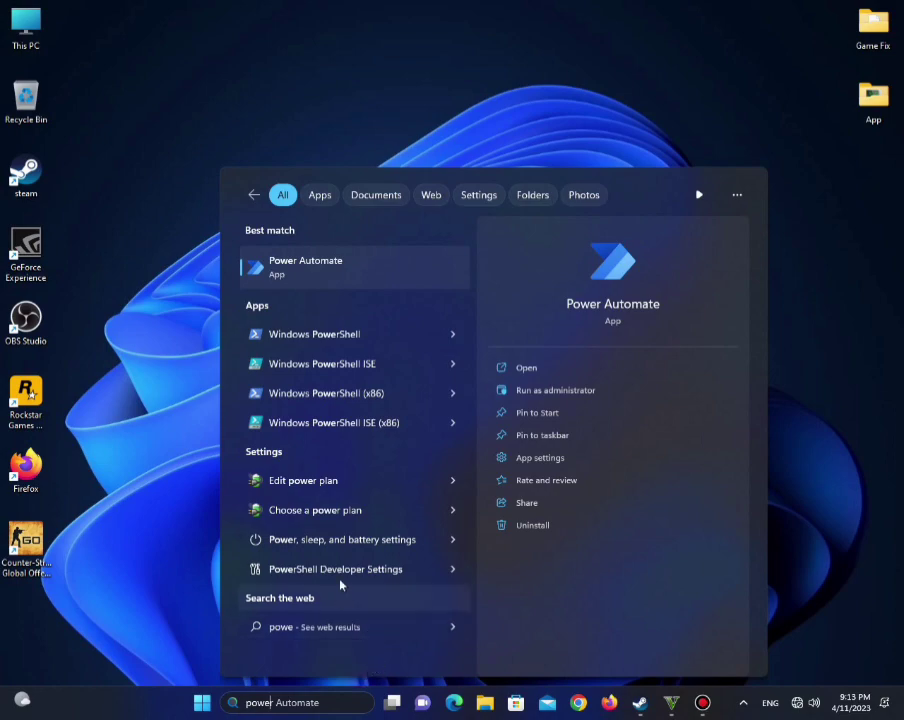
pyautogui.click(317, 512)
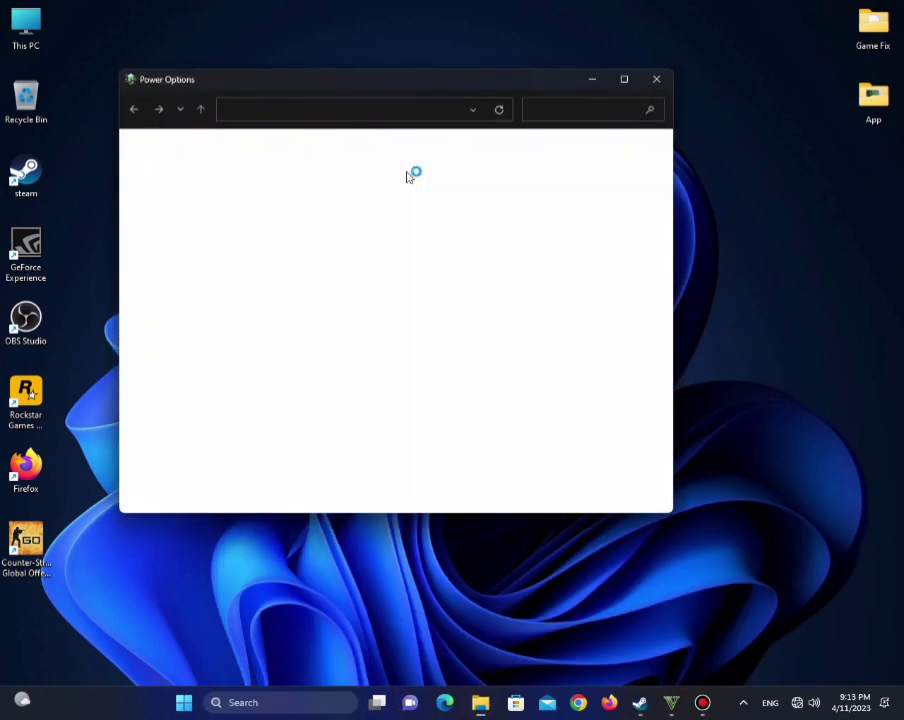
pyautogui.click(363, 287)
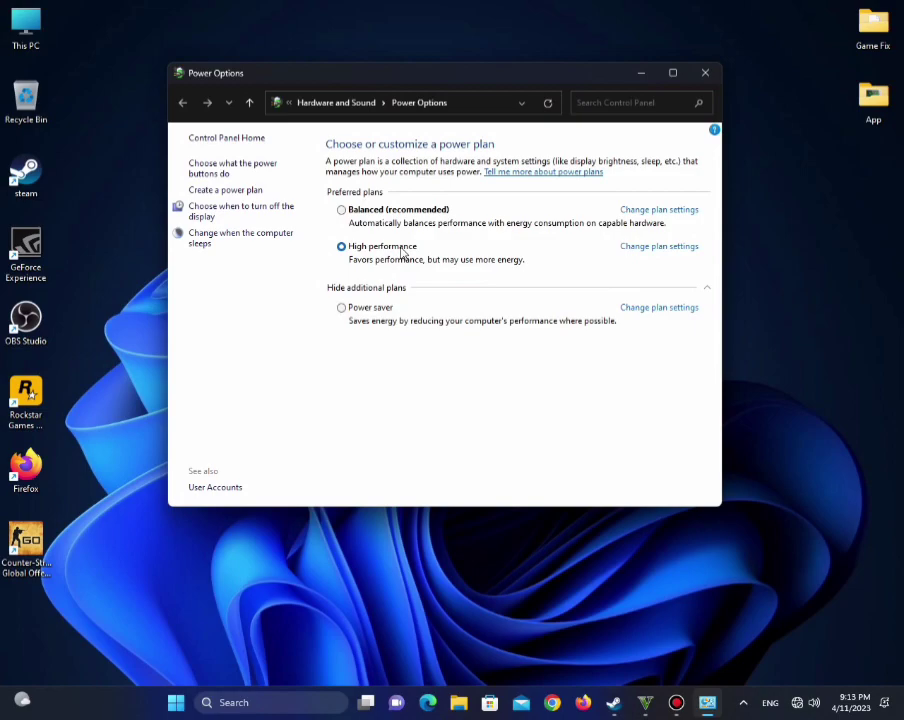
# Close the power plan window, restore GTA V, and enter the SETTINGS menu.
pyautogui.click(705, 73)
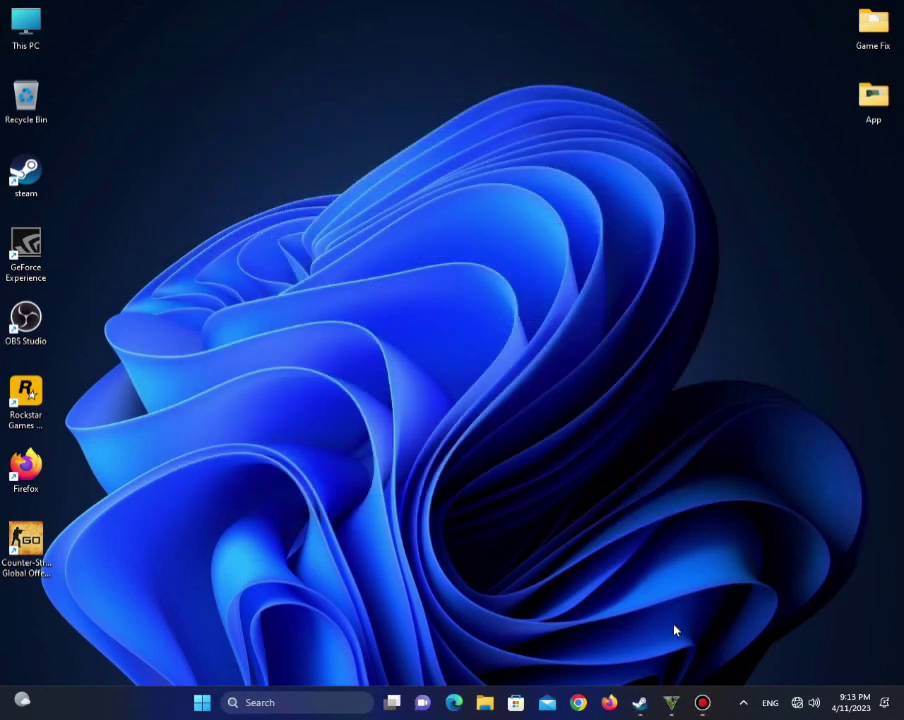
pyautogui.click(671, 702)
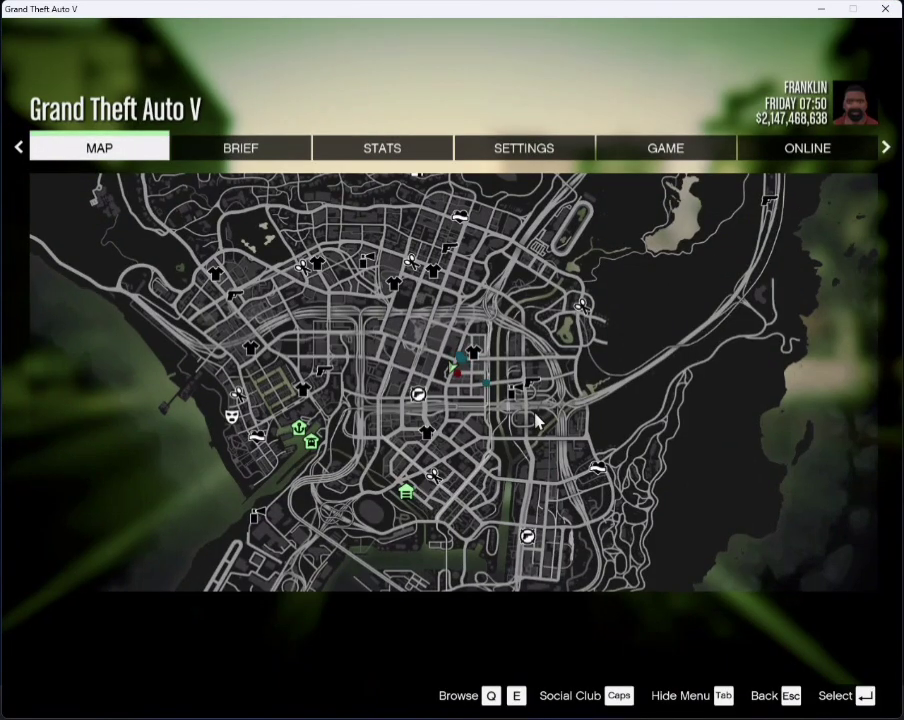
pyautogui.press('e')
pyautogui.press('e')
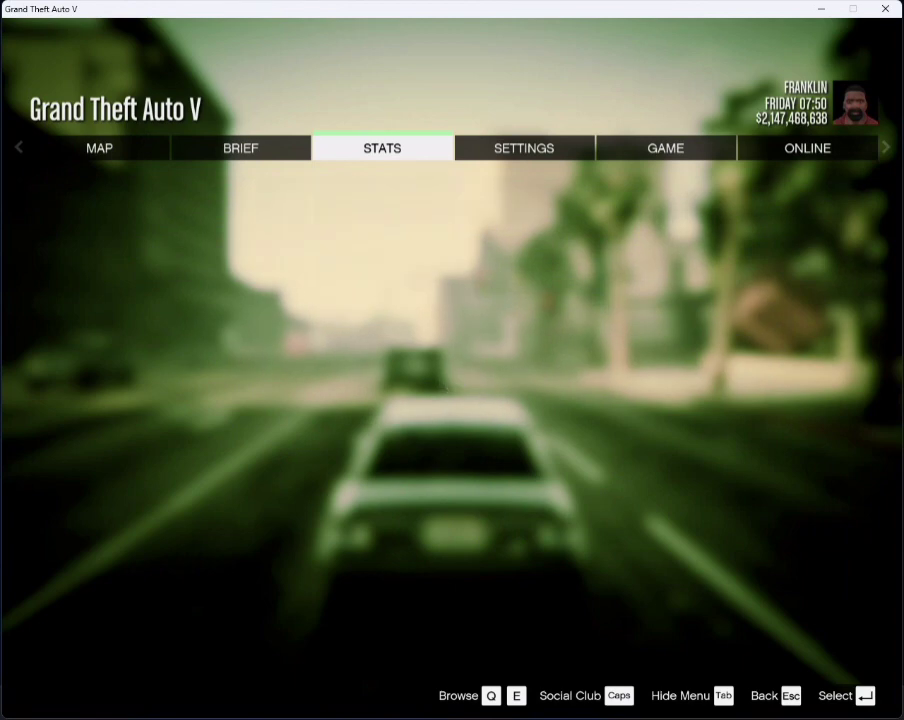
pyautogui.press('e')
pyautogui.press('e')
pyautogui.press('q')
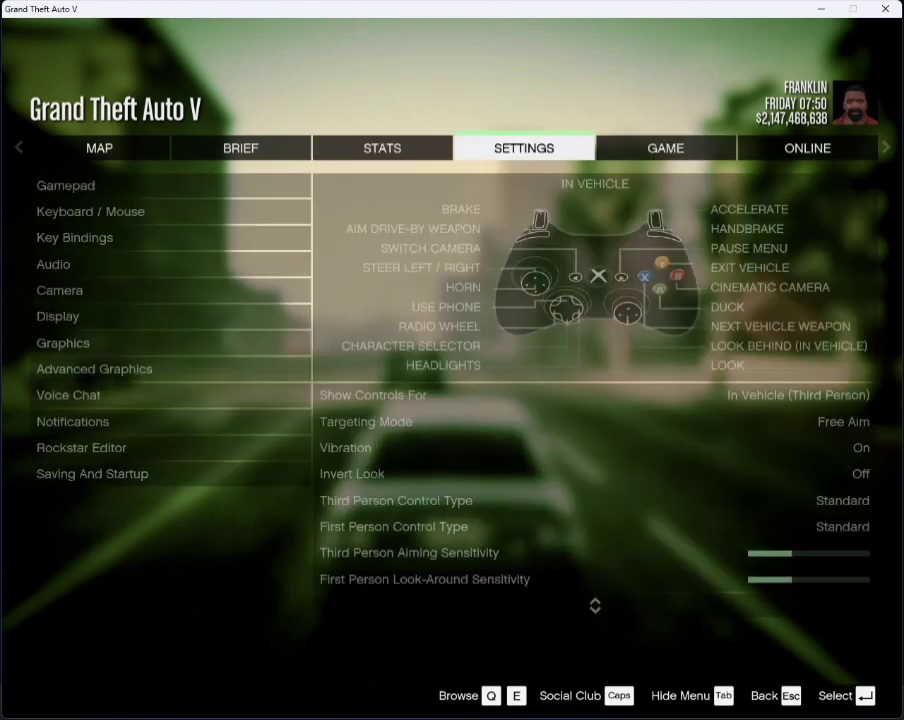
pyautogui.press('Return')
# Open Graphics settings and step through the options down to Water Quality and Ambient Occlusion.
pyautogui.press('Down')
pyautogui.press('Down')
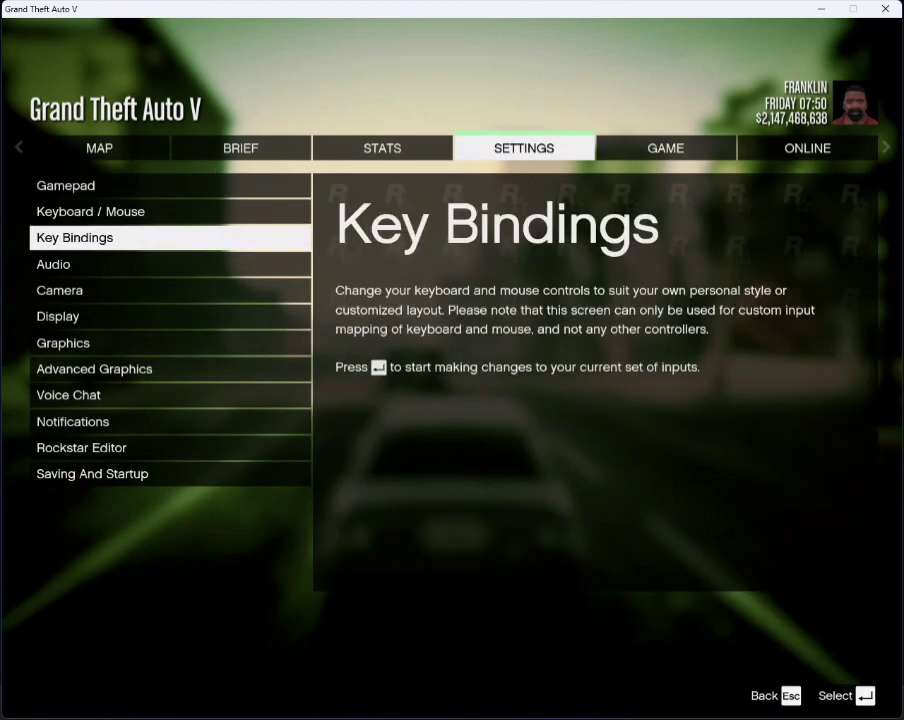
pyautogui.press('Down')
pyautogui.press('Down')
pyautogui.press('Down')
pyautogui.press('Down')
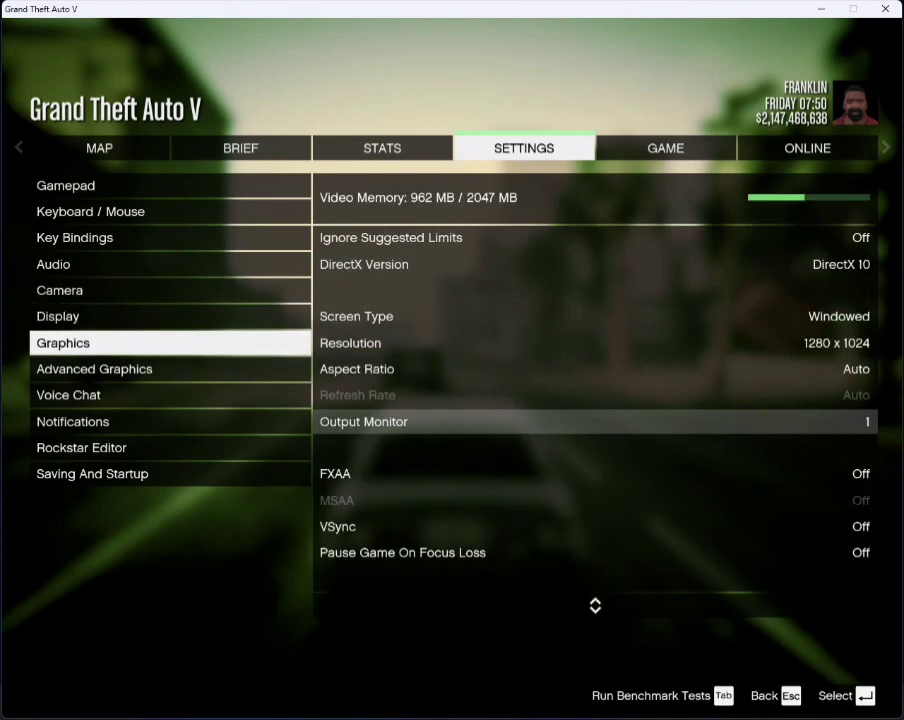
pyautogui.press('Return')
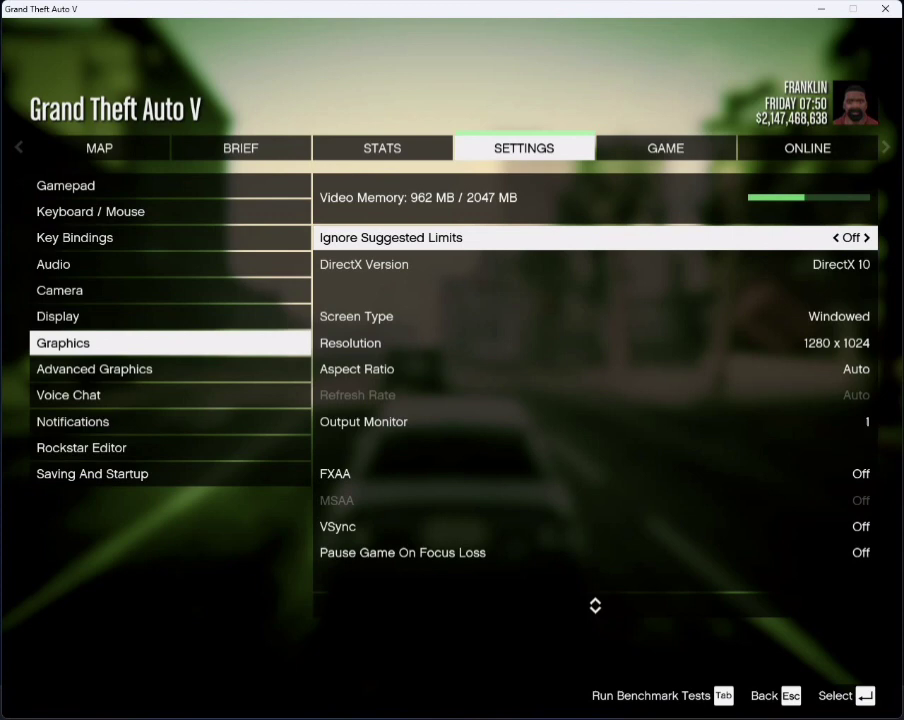
pyautogui.press('Down')
pyautogui.press('Down')
pyautogui.press('Down')
pyautogui.press('Down')
pyautogui.press('Down')
pyautogui.press('Down')
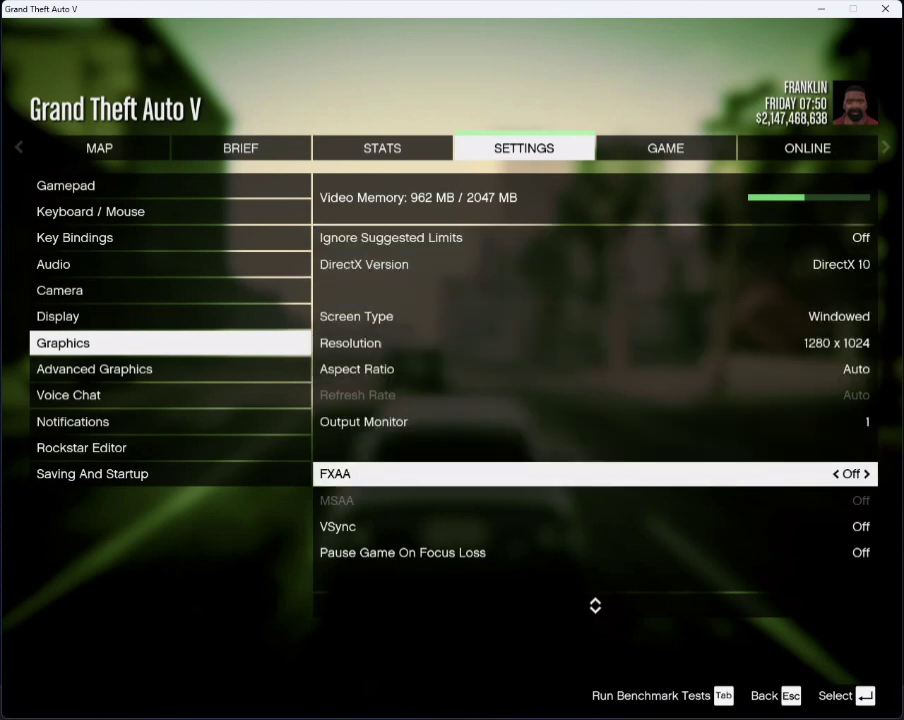
pyautogui.press('Down')
pyautogui.press('Up')
pyautogui.press('Down')
pyautogui.press('Down')
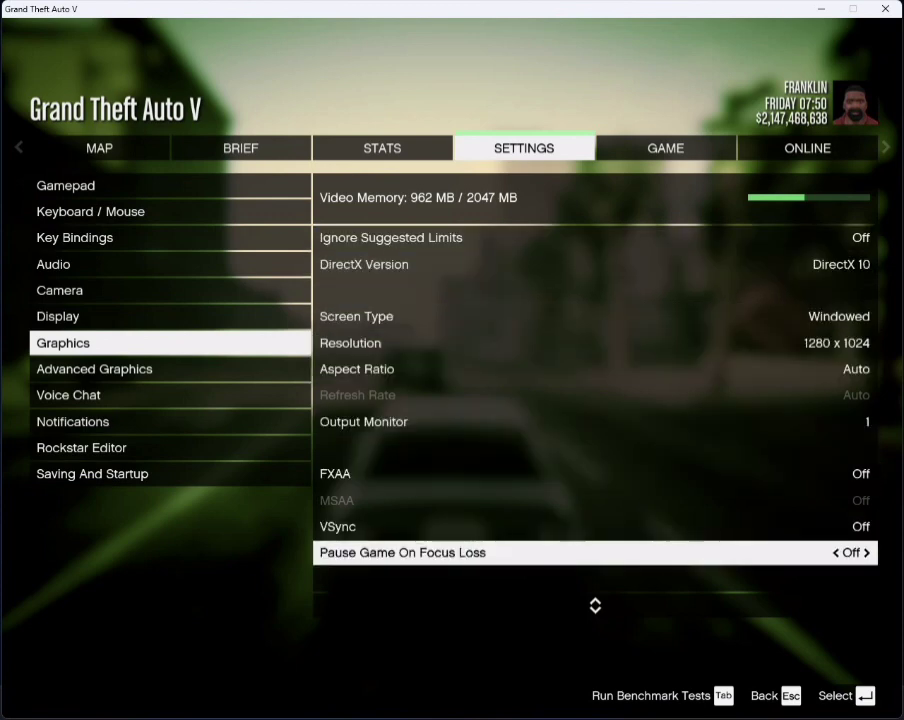
pyautogui.press('Down')
pyautogui.press('Down')
pyautogui.press('Down')
pyautogui.press('Down')
pyautogui.press('Down')
pyautogui.press('Down')
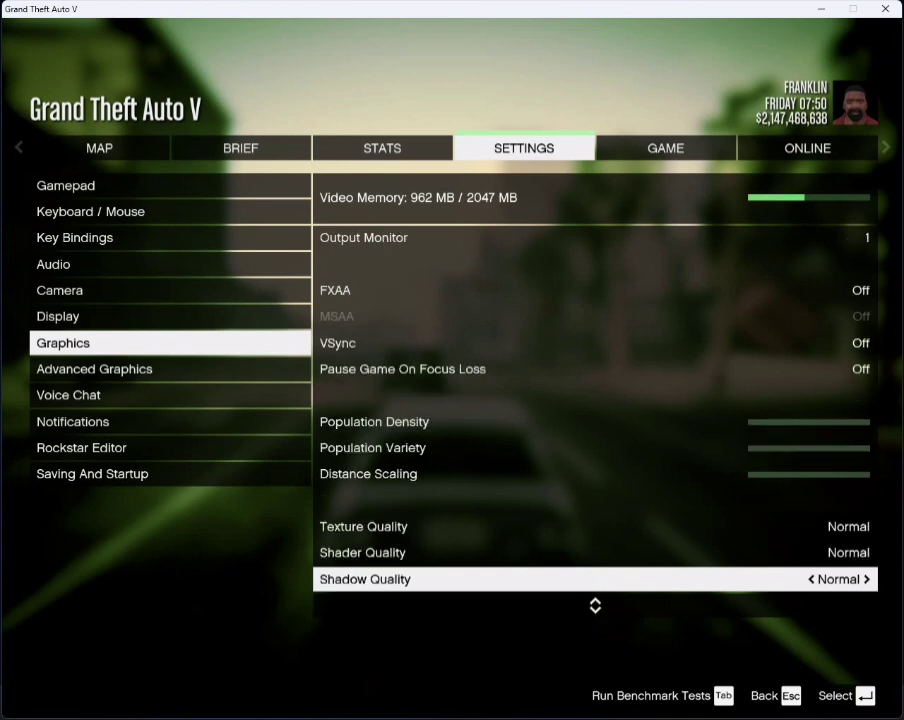
pyautogui.press('Down')
pyautogui.press('Down')
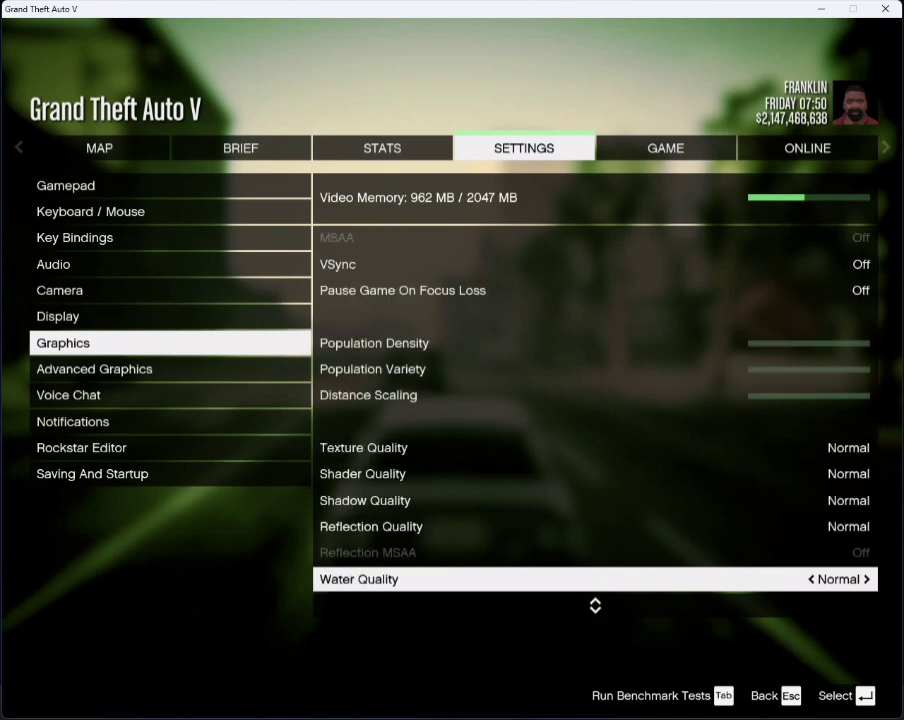
pyautogui.press('Down')
pyautogui.press('Down')
pyautogui.press('Down')
pyautogui.press('Down')
pyautogui.press('Down')
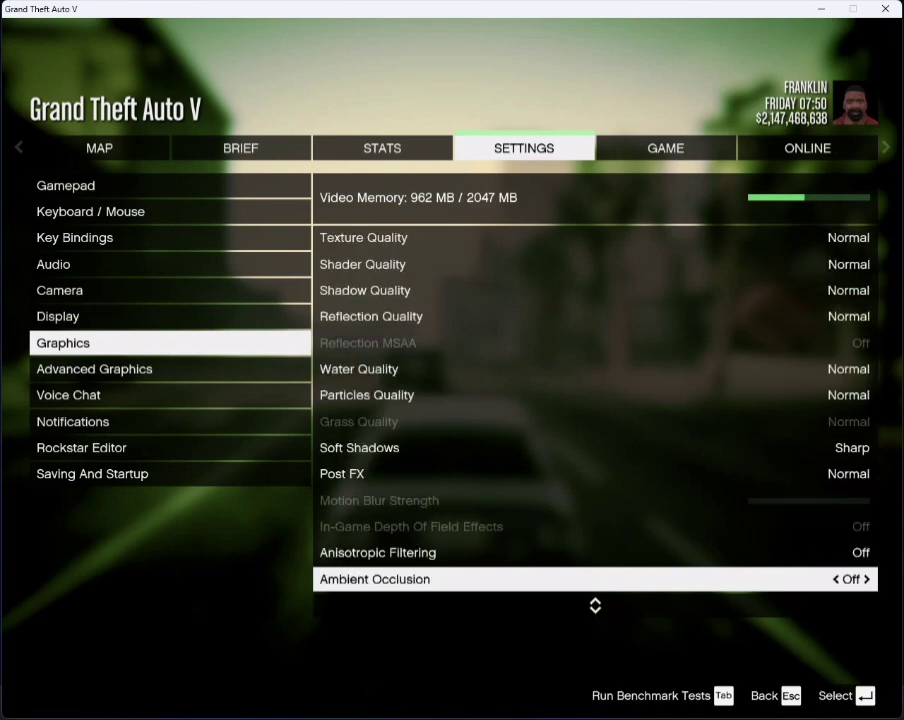
pyautogui.press('Down')
pyautogui.press('Down')
pyautogui.press('Down')
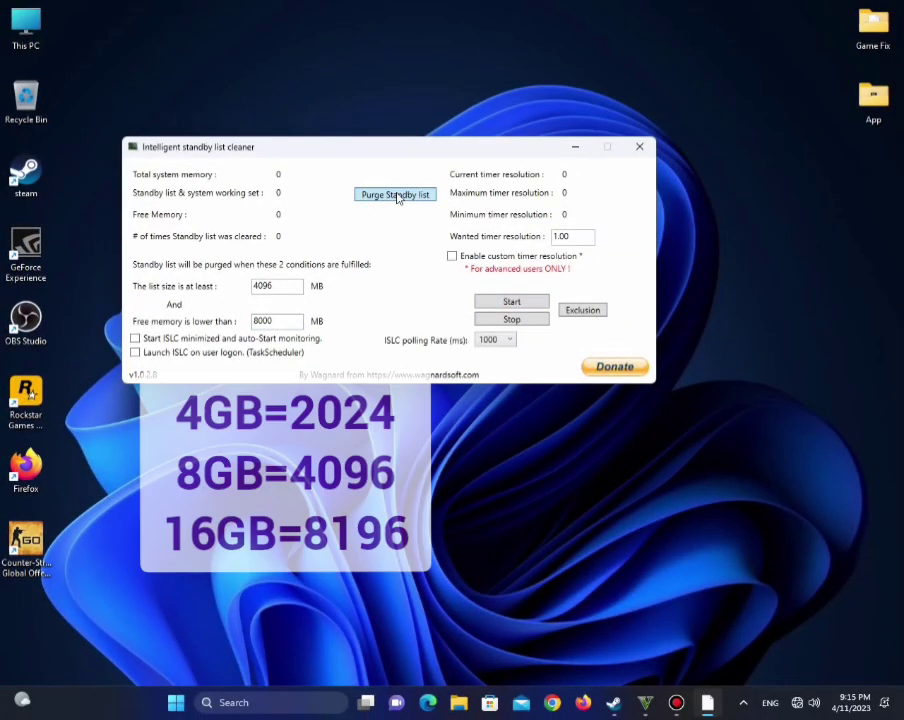
# Purge the standby list and start ISLC monitoring at 500 ms polling, then minimise it.
pyautogui.click(398, 194)
pyautogui.click(502, 304)
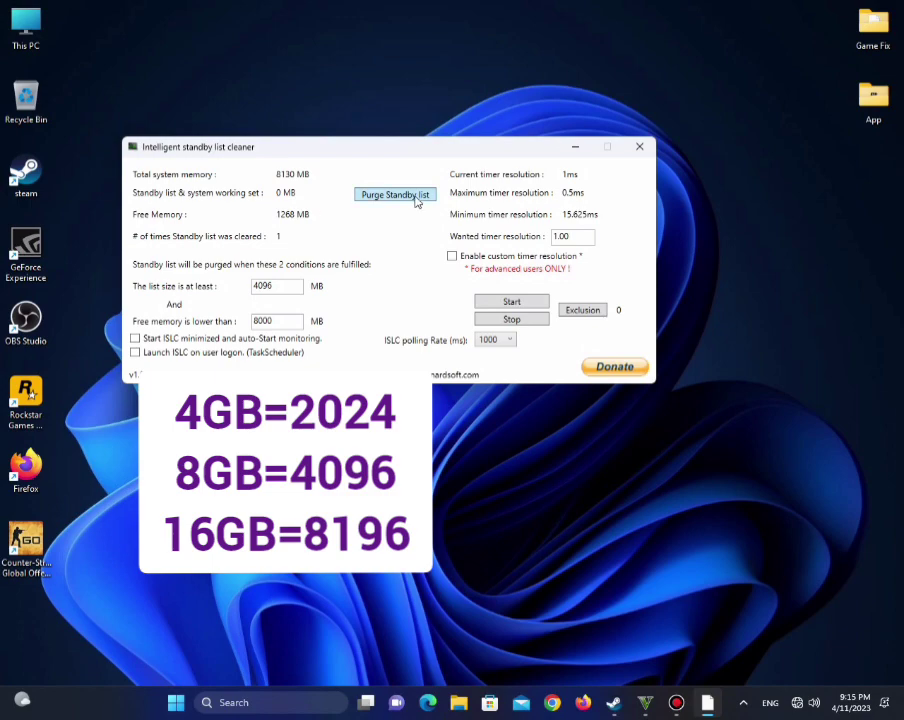
pyautogui.click(490, 338)
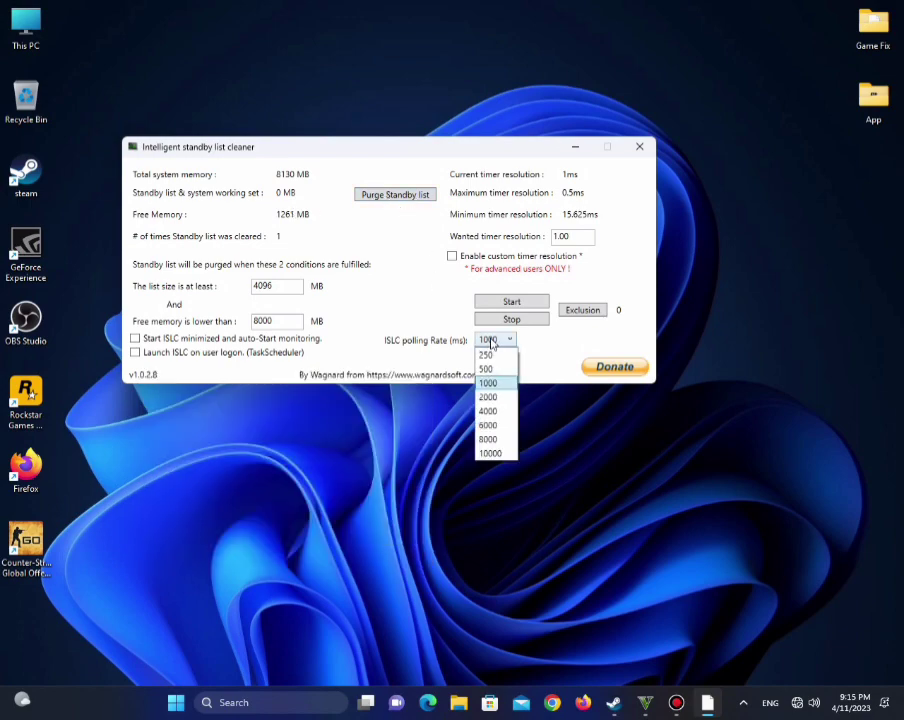
pyautogui.click(487, 368)
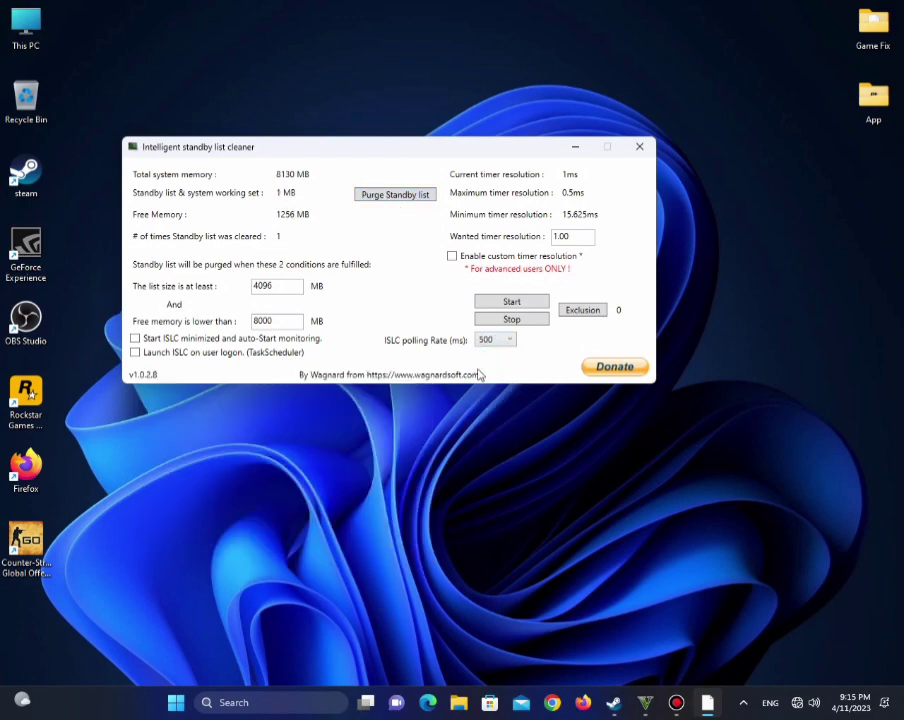
pyautogui.click(512, 302)
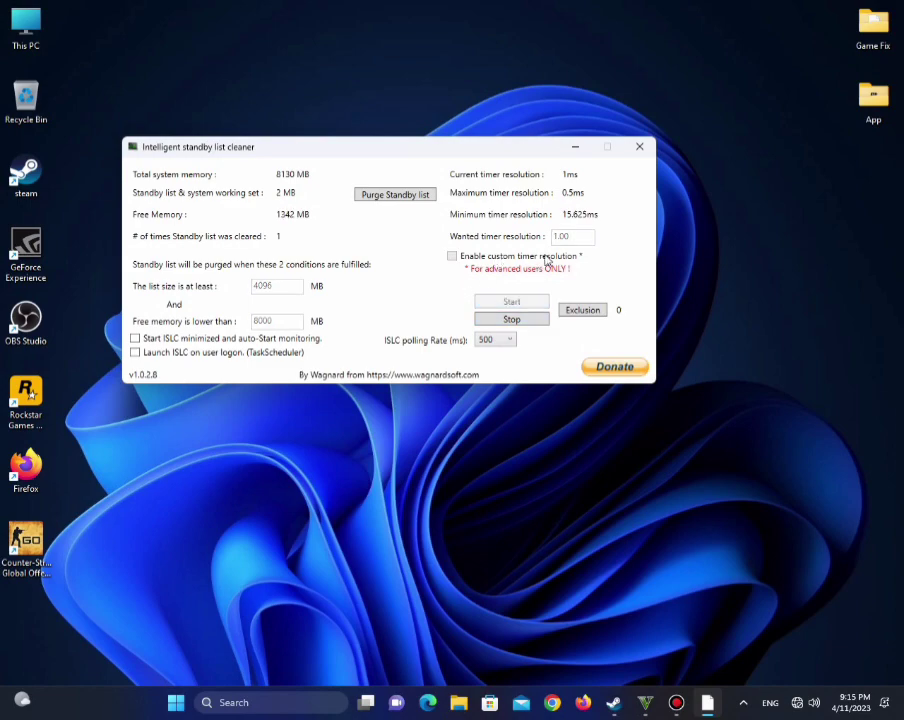
pyautogui.click(575, 147)
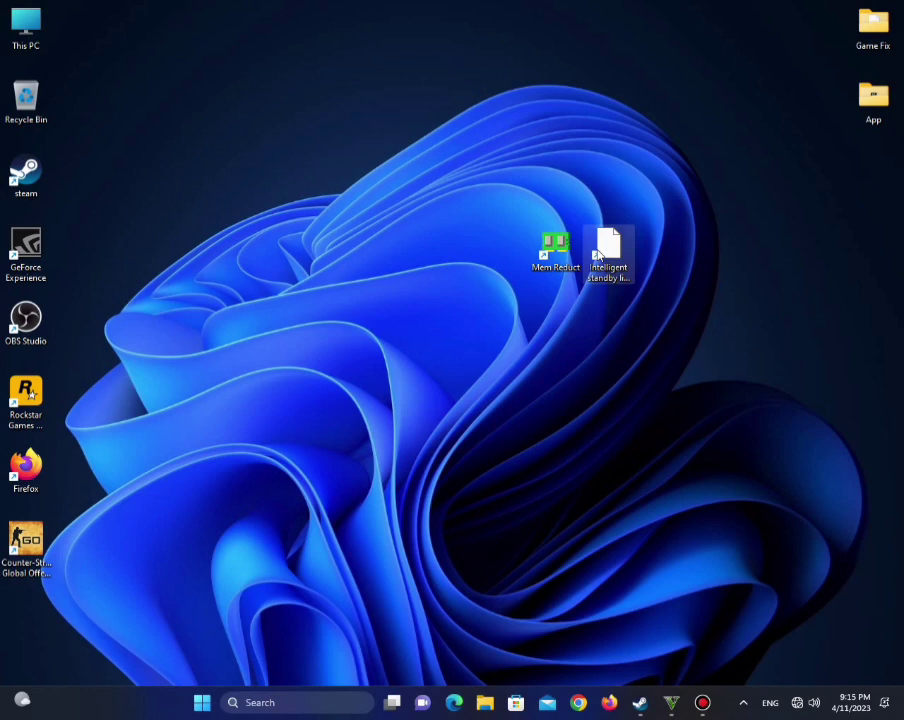
# Launch Mem Reduct from the desktop and run a confirmed Clean memory.
pyautogui.moveTo(608, 250); pyautogui.dragTo(872, 182)
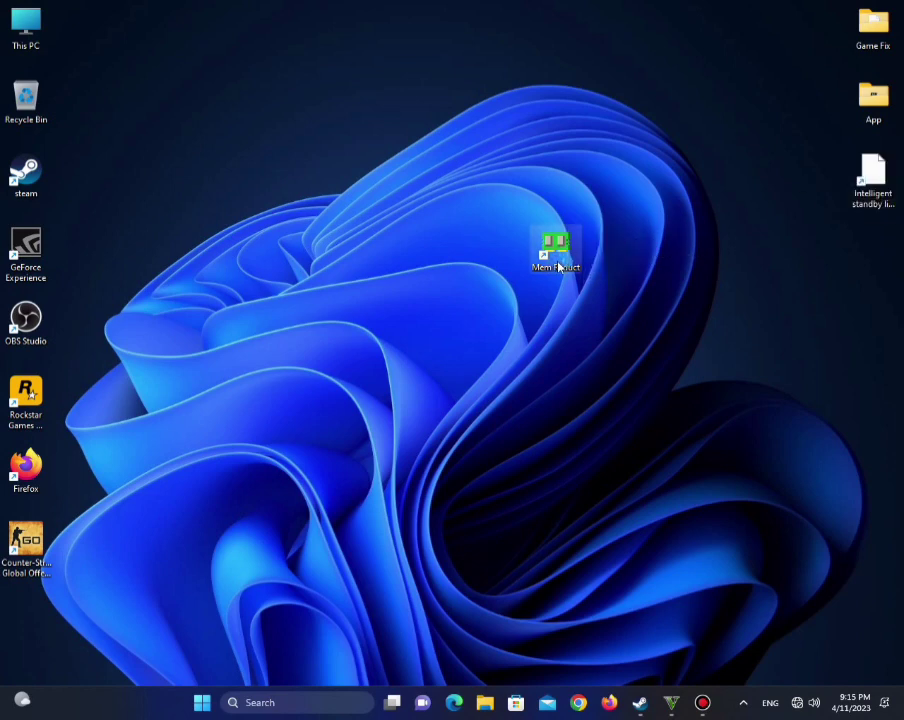
pyautogui.doubleClick(555, 250)
pyautogui.click(668, 485)
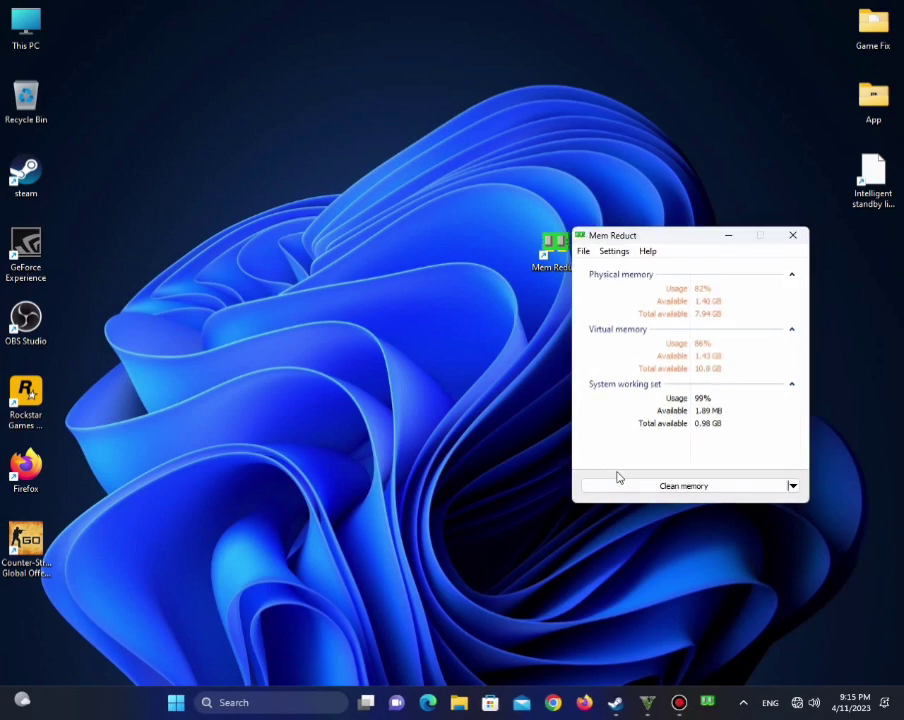
pyautogui.click(663, 487)
pyautogui.click(730, 391)
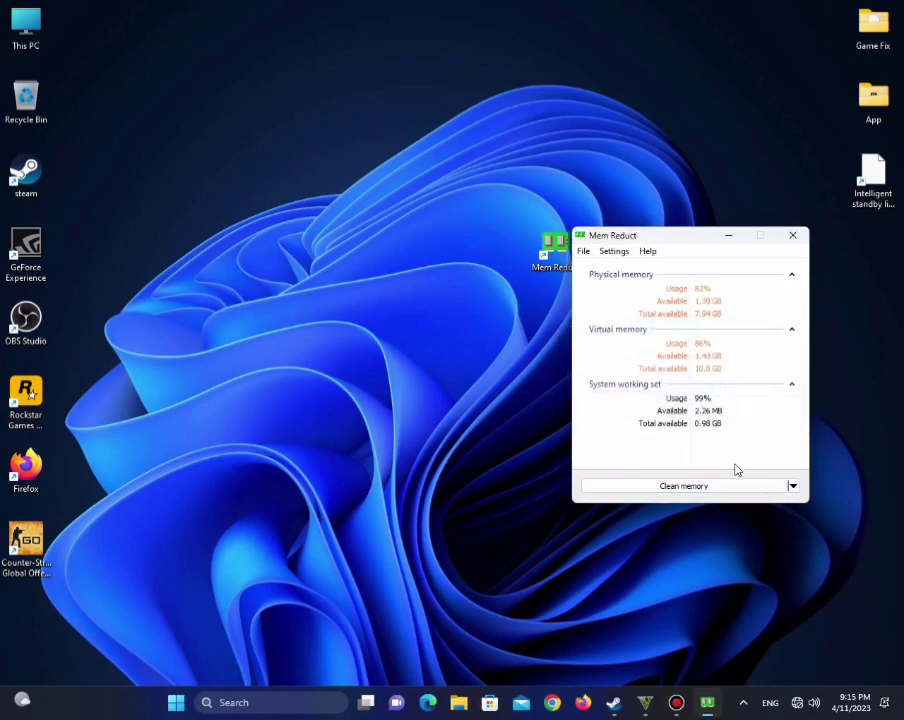